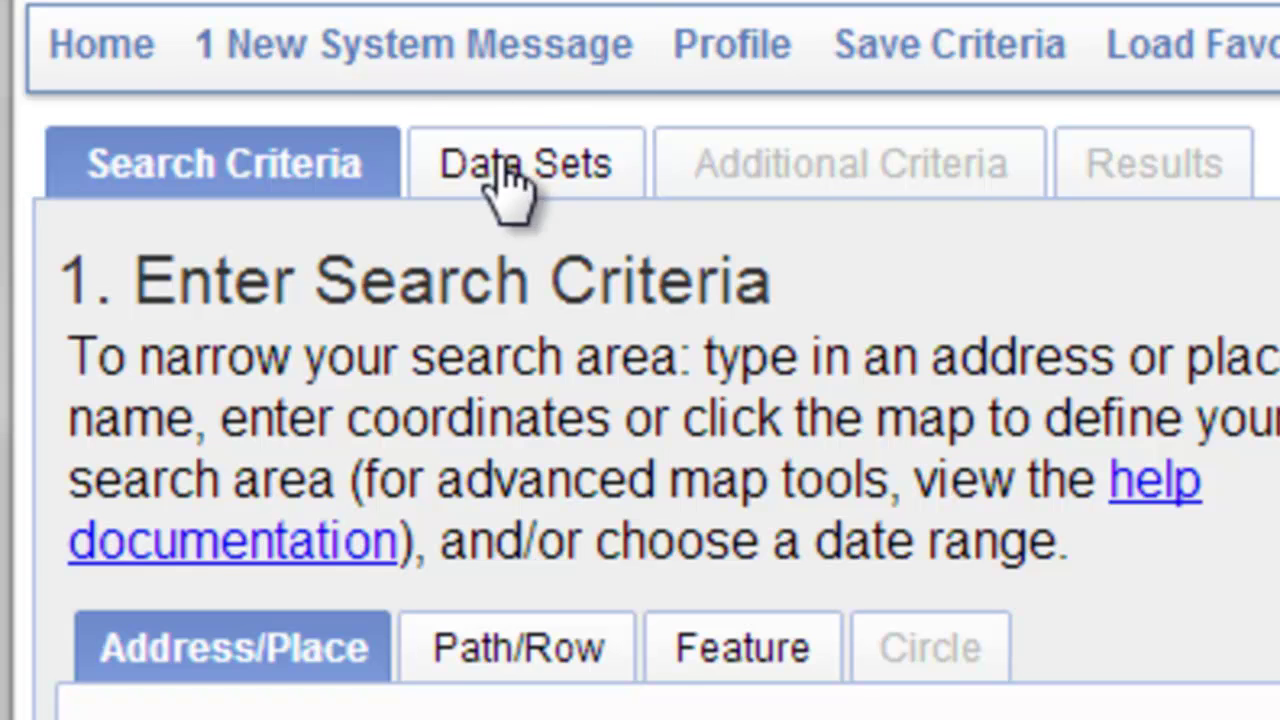
# Set the Landsat 4-5 TM Additional Criteria cloud cover to 'Less than 30%'
pyautogui.click(508, 177)
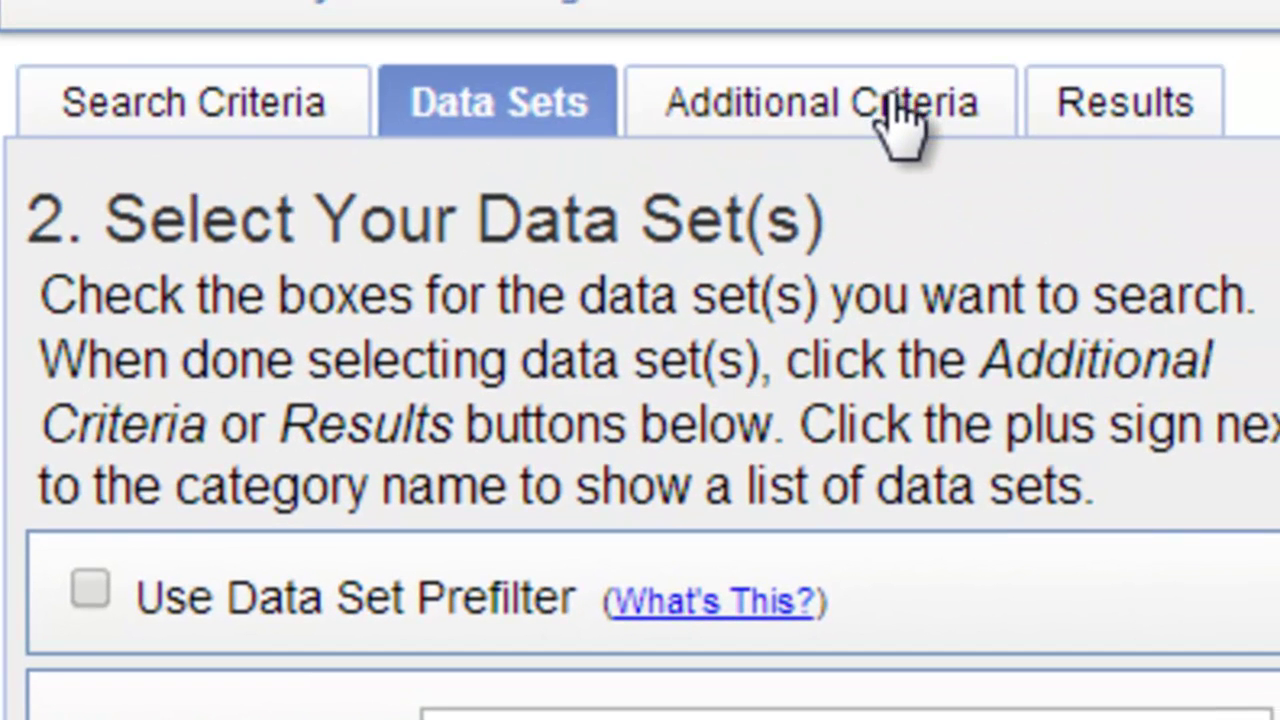
pyautogui.click(900, 118)
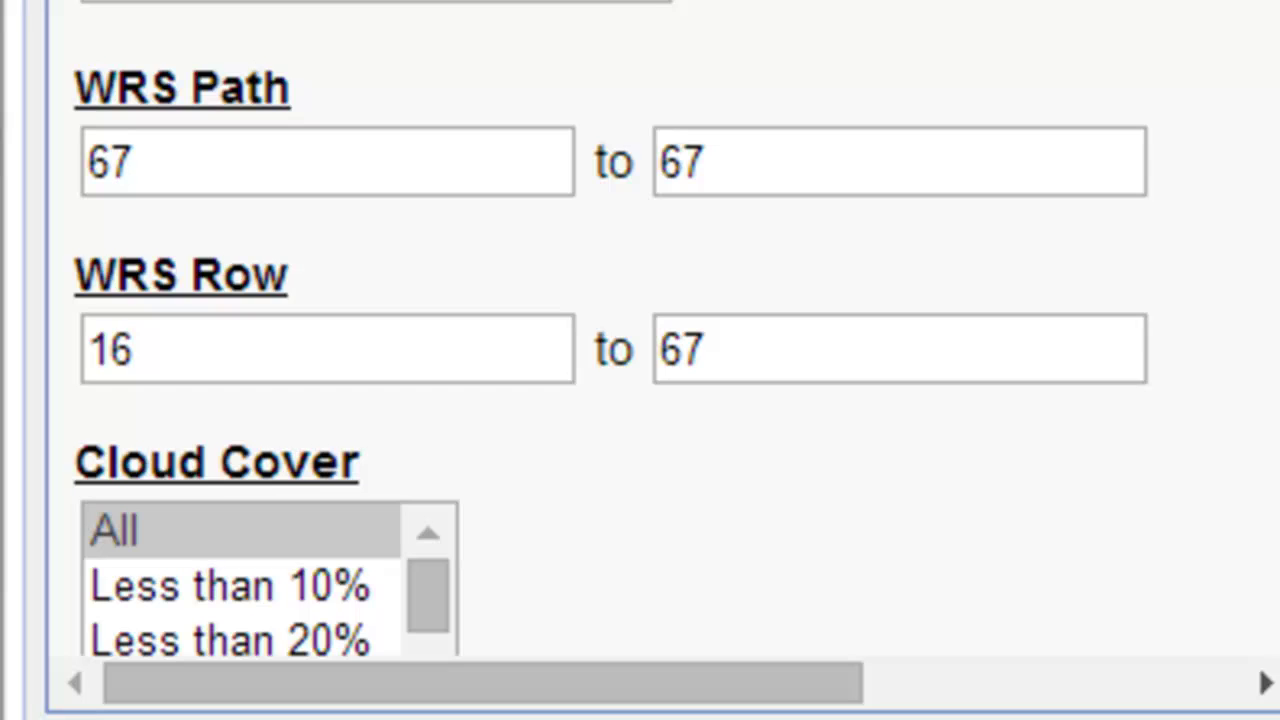
pyautogui.scroll(-5, 640, 360)
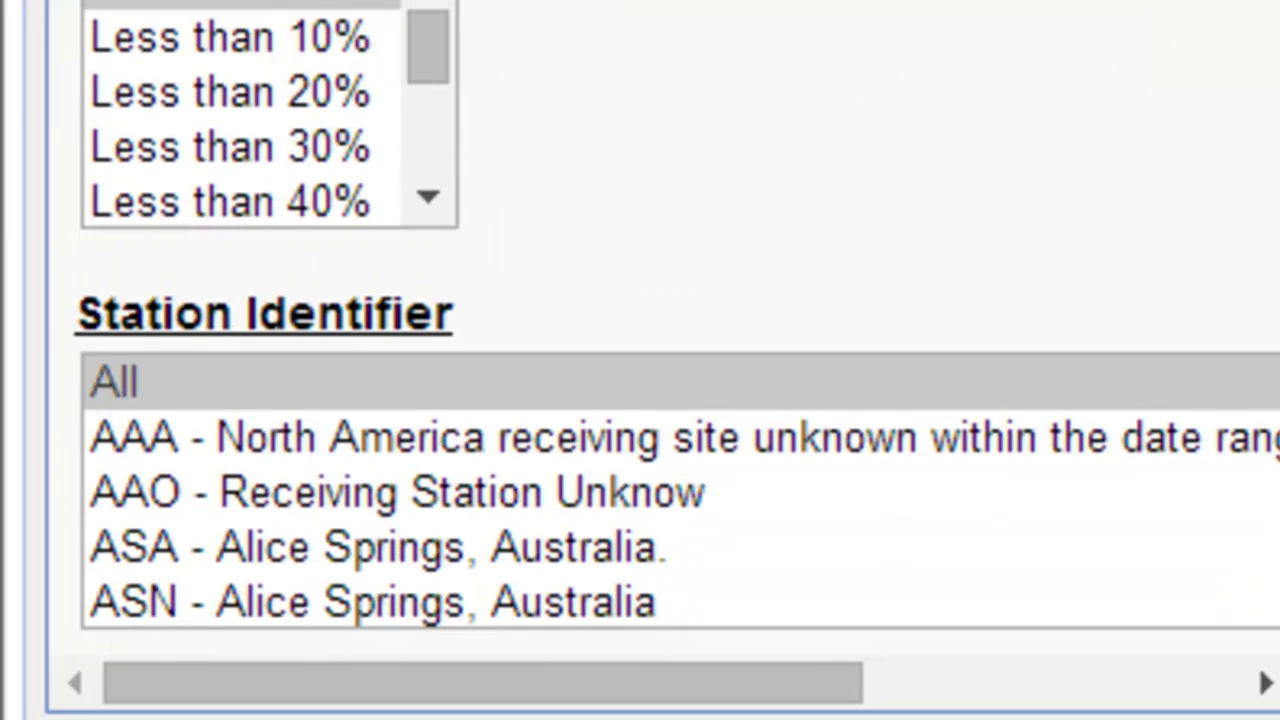
pyautogui.click(238, 150)
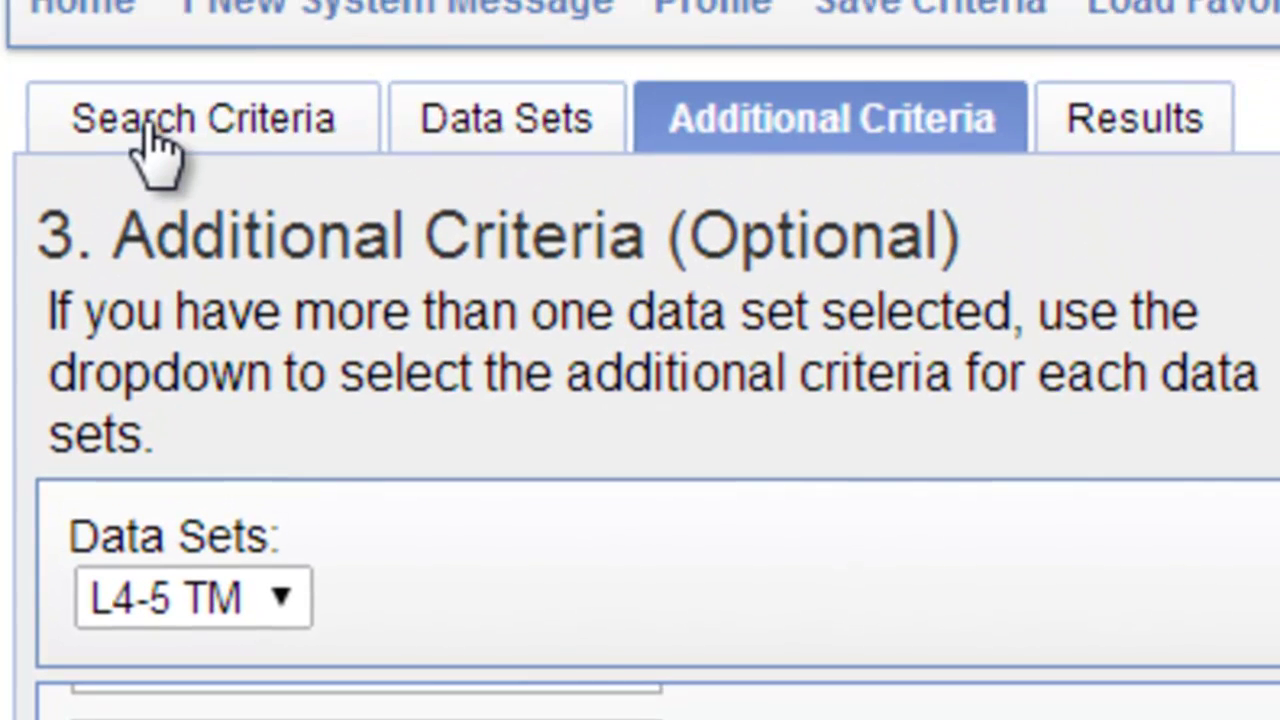
# Change the search start date to 07/01/1986
pyautogui.click(150, 140)
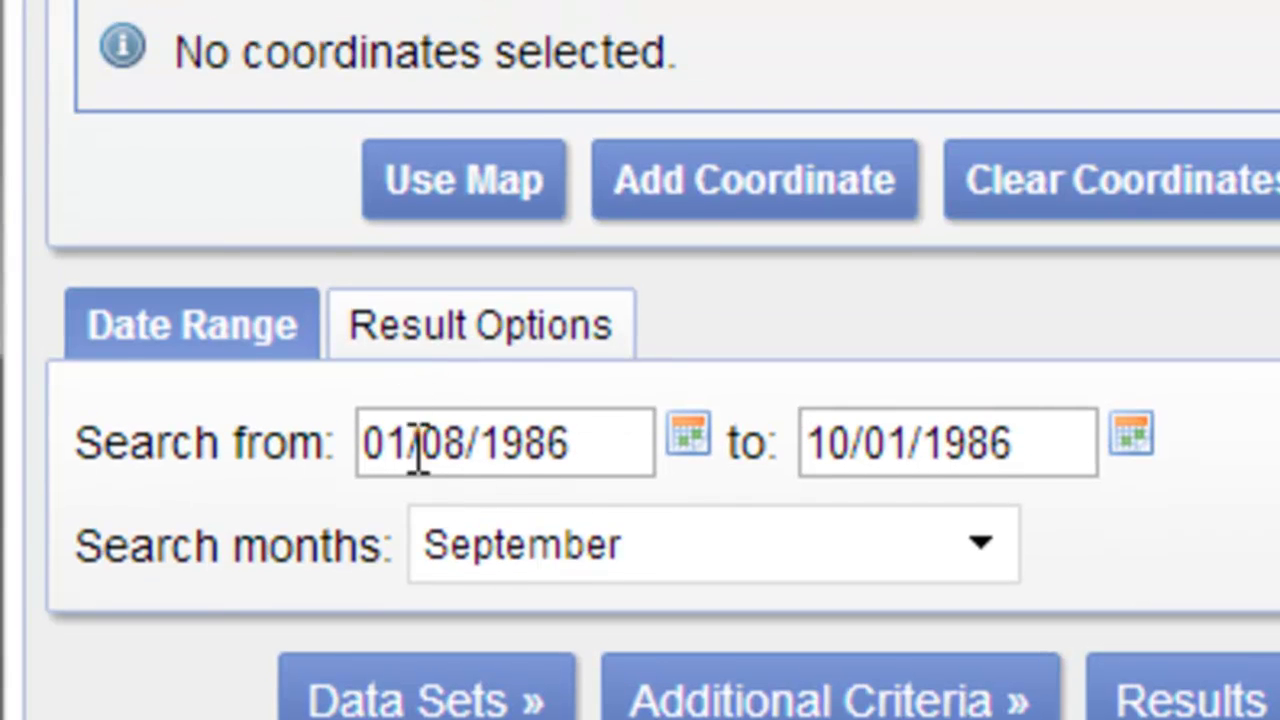
pyautogui.moveTo(418, 460); pyautogui.dragTo(398, 420)
pyautogui.write('7')
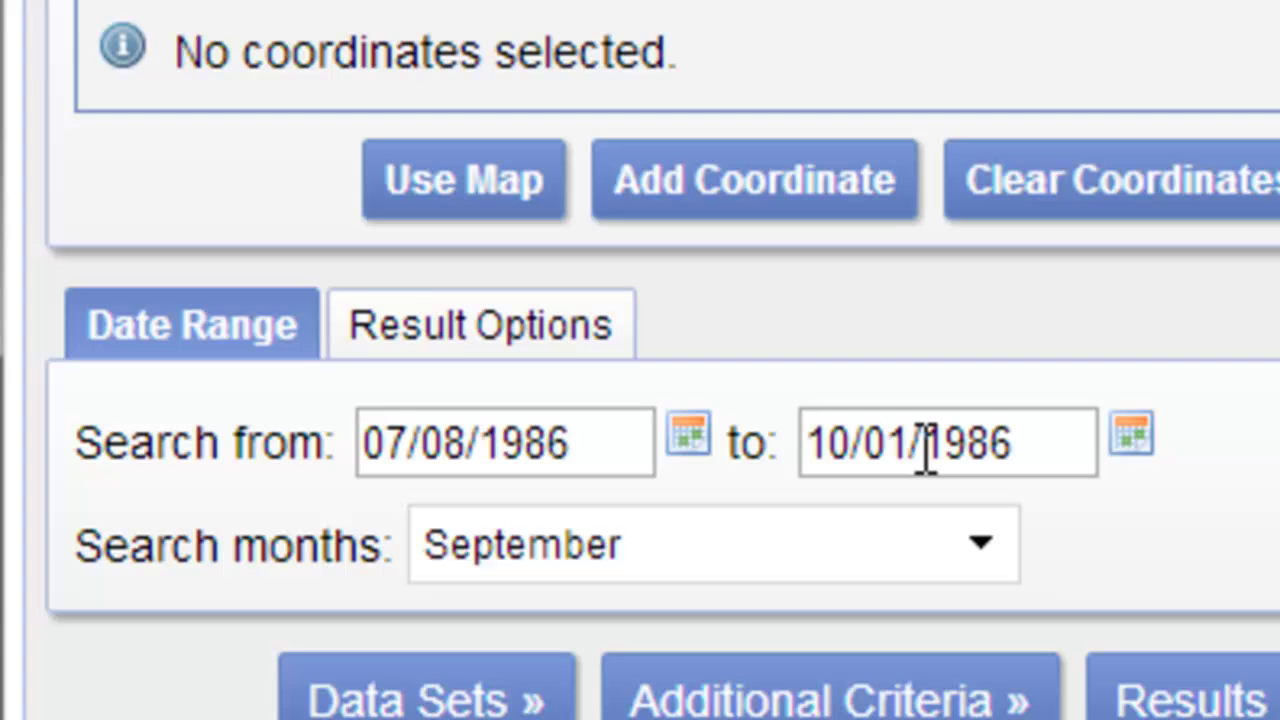
pyautogui.moveTo(487, 433); pyautogui.dragTo(471, 429)
pyautogui.write('1')
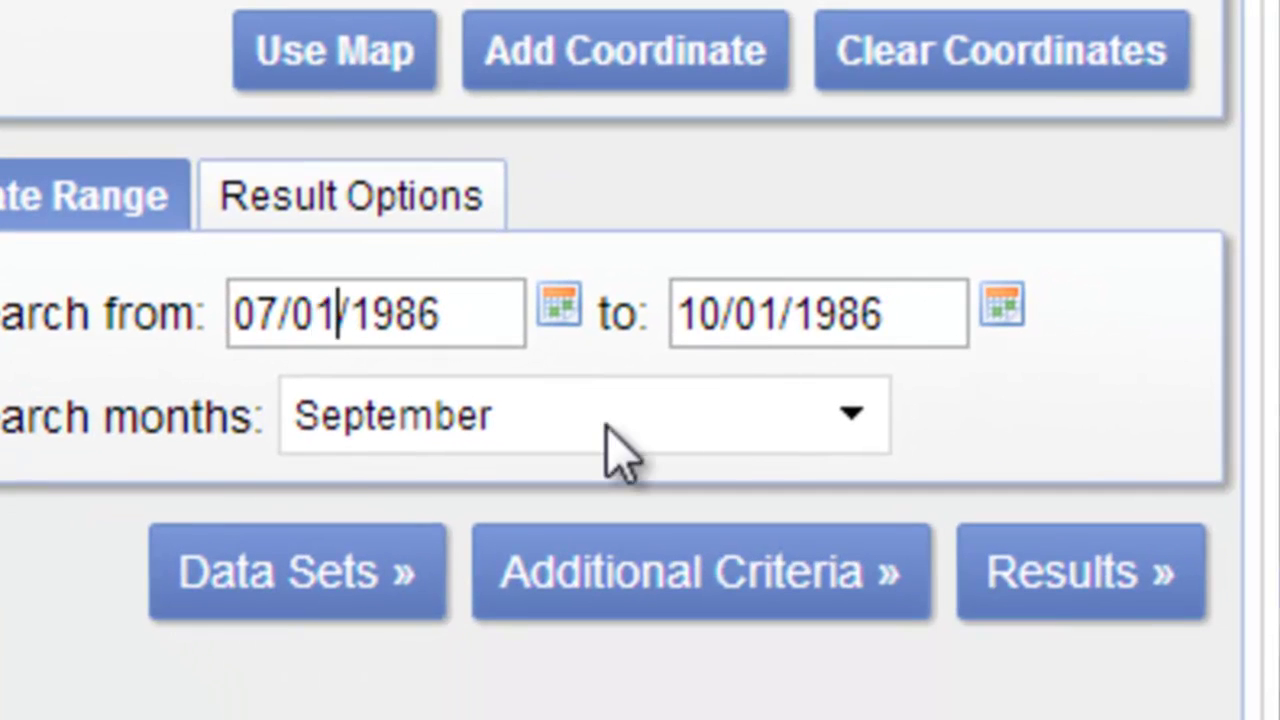
# Add July and August to the search months and show the matching results
pyautogui.click(610, 450)
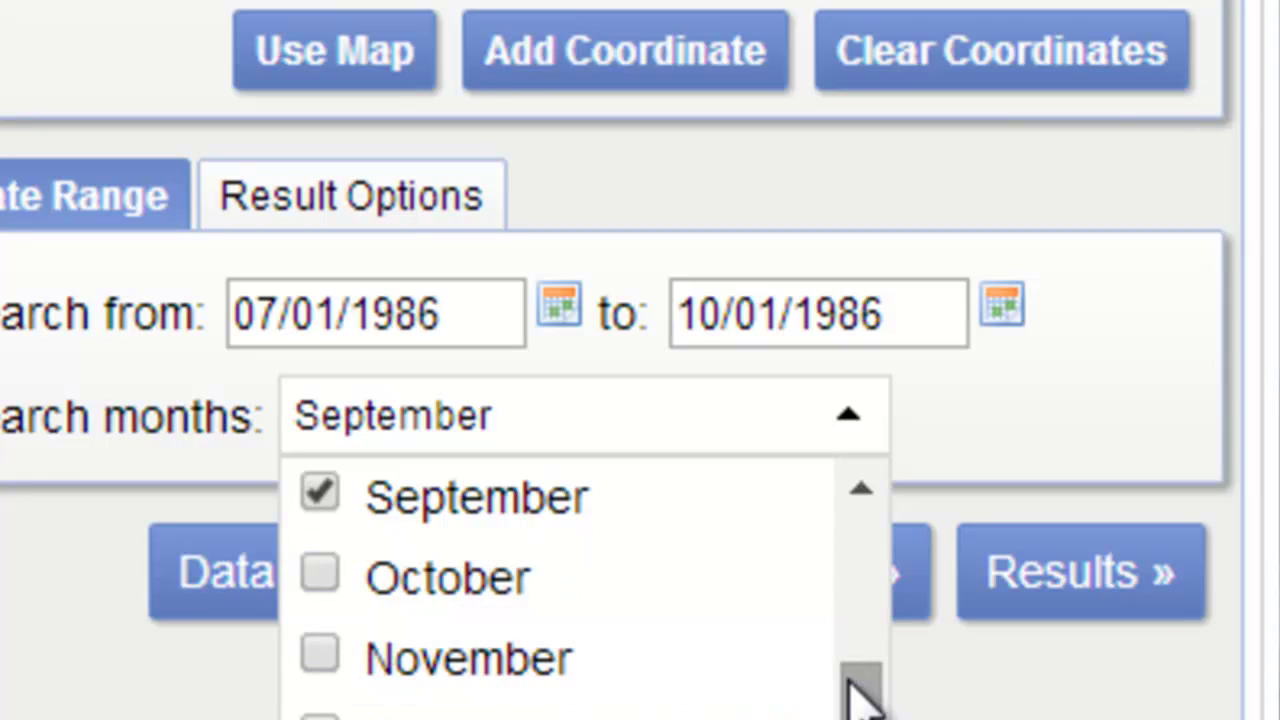
pyautogui.moveTo(848, 678); pyautogui.dragTo(850, 652)
pyautogui.click(330, 555)
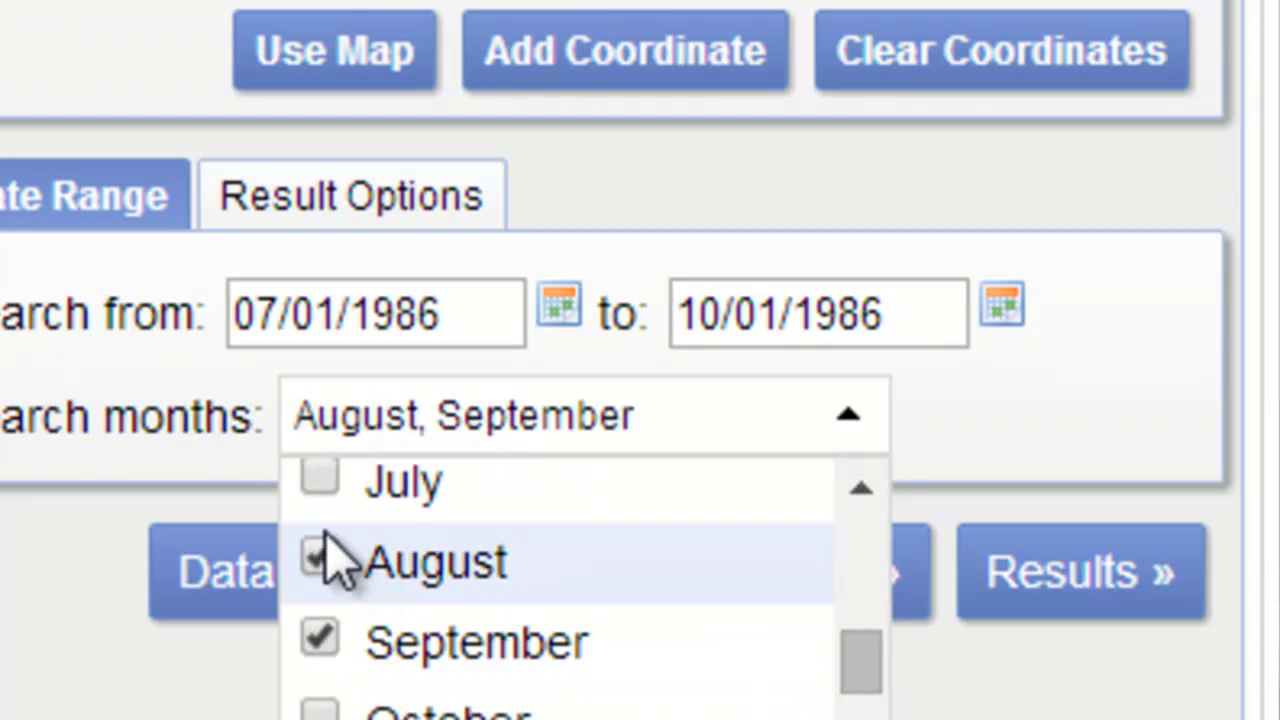
pyautogui.click(326, 484)
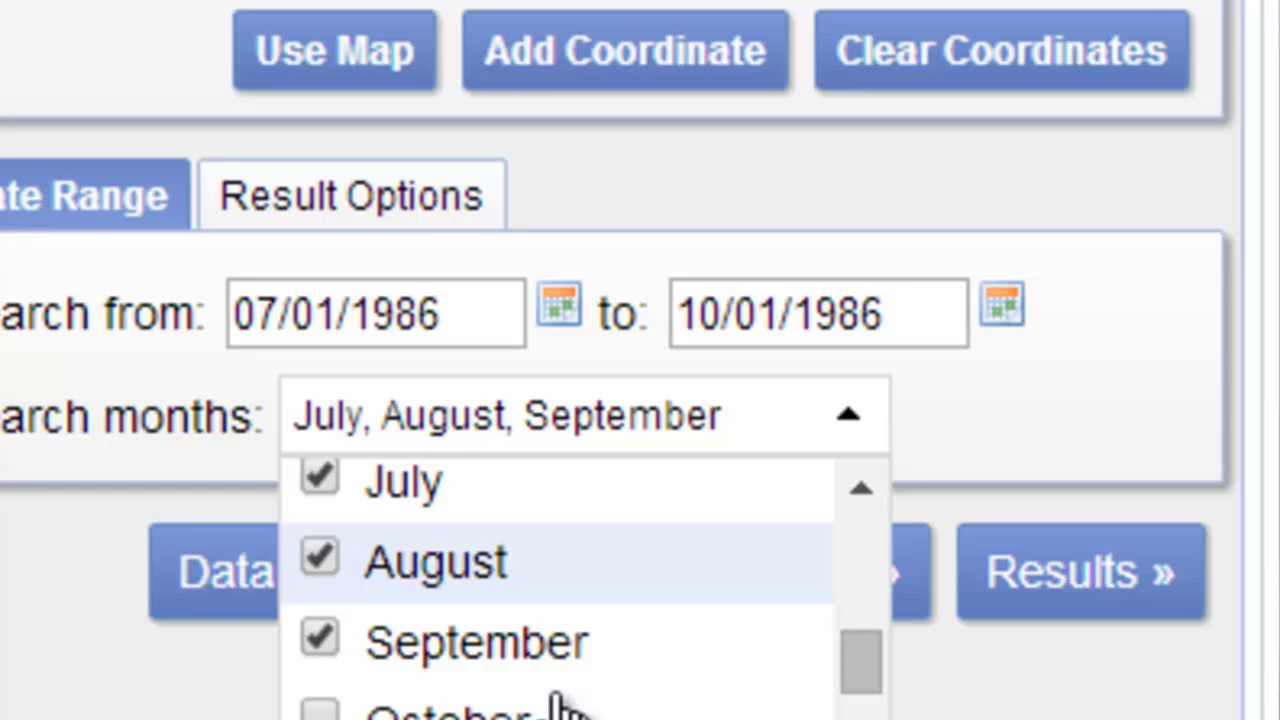
pyautogui.click(920, 690)
pyautogui.click(1045, 595)
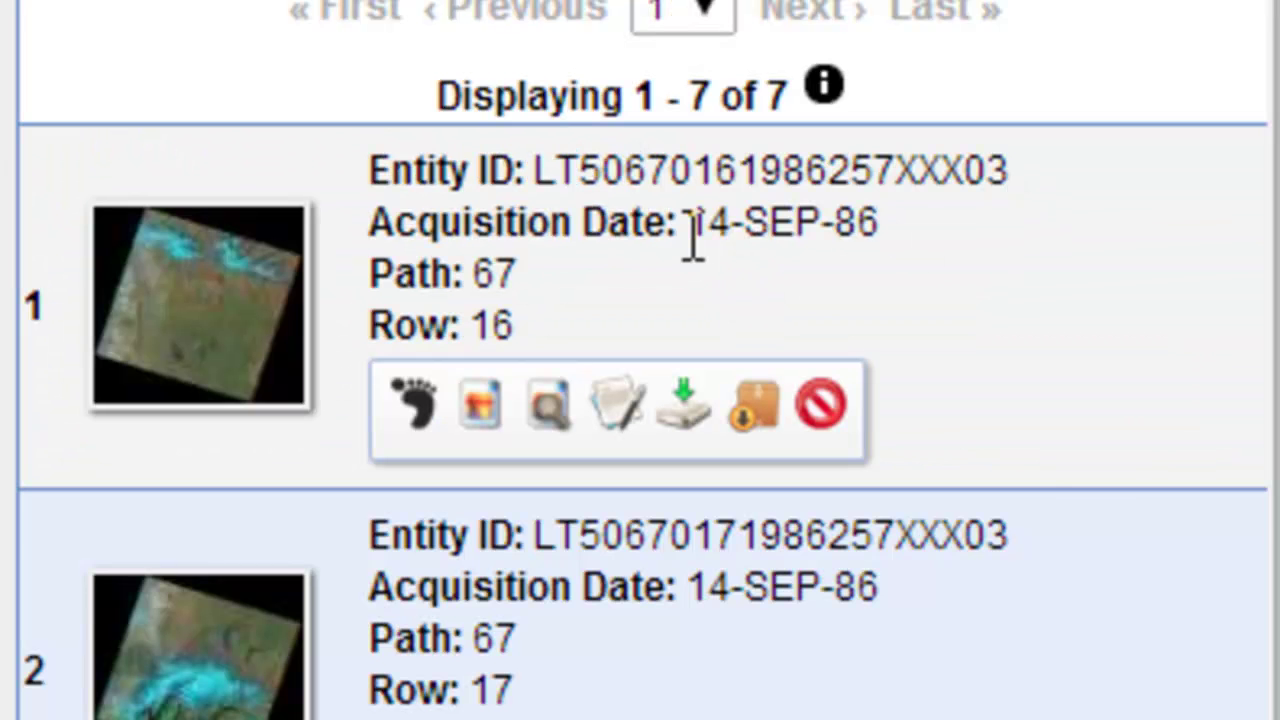
# Show the 14-SEP-86 Path 67, Row 16 scene's footprint and browse image on the map
pyautogui.moveTo(691, 240); pyautogui.dragTo(893, 240)
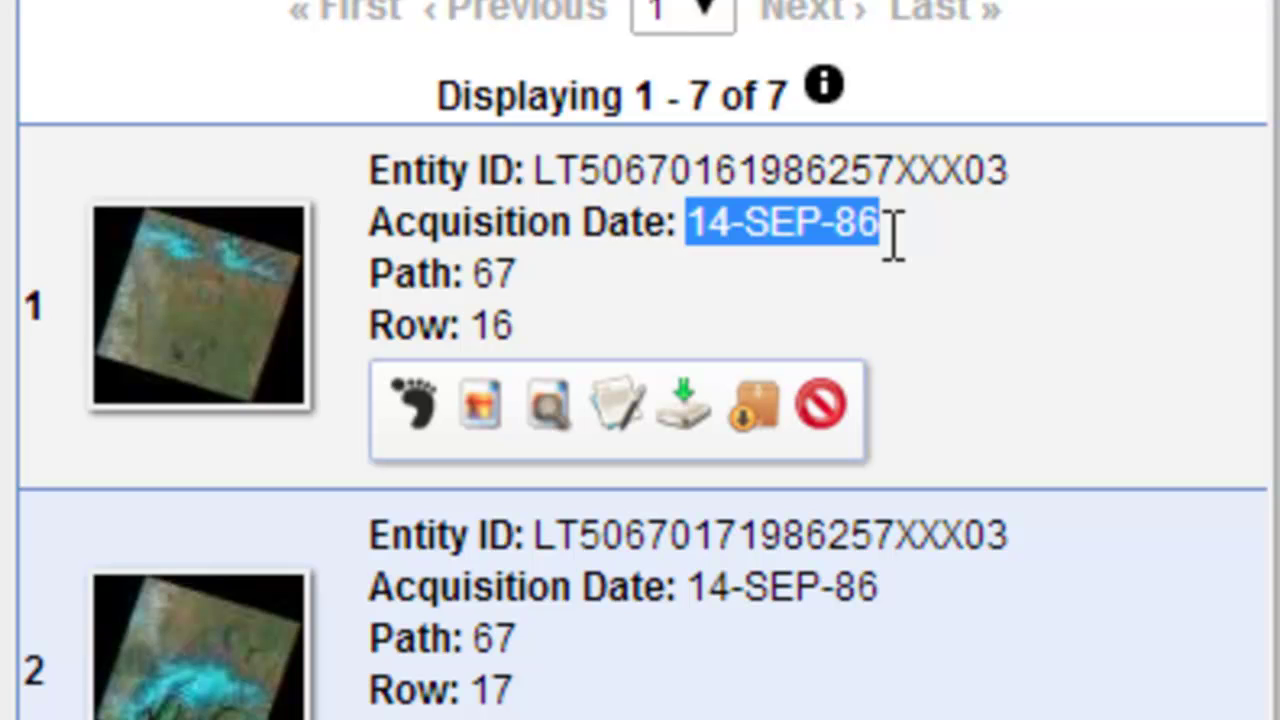
pyautogui.click(414, 404)
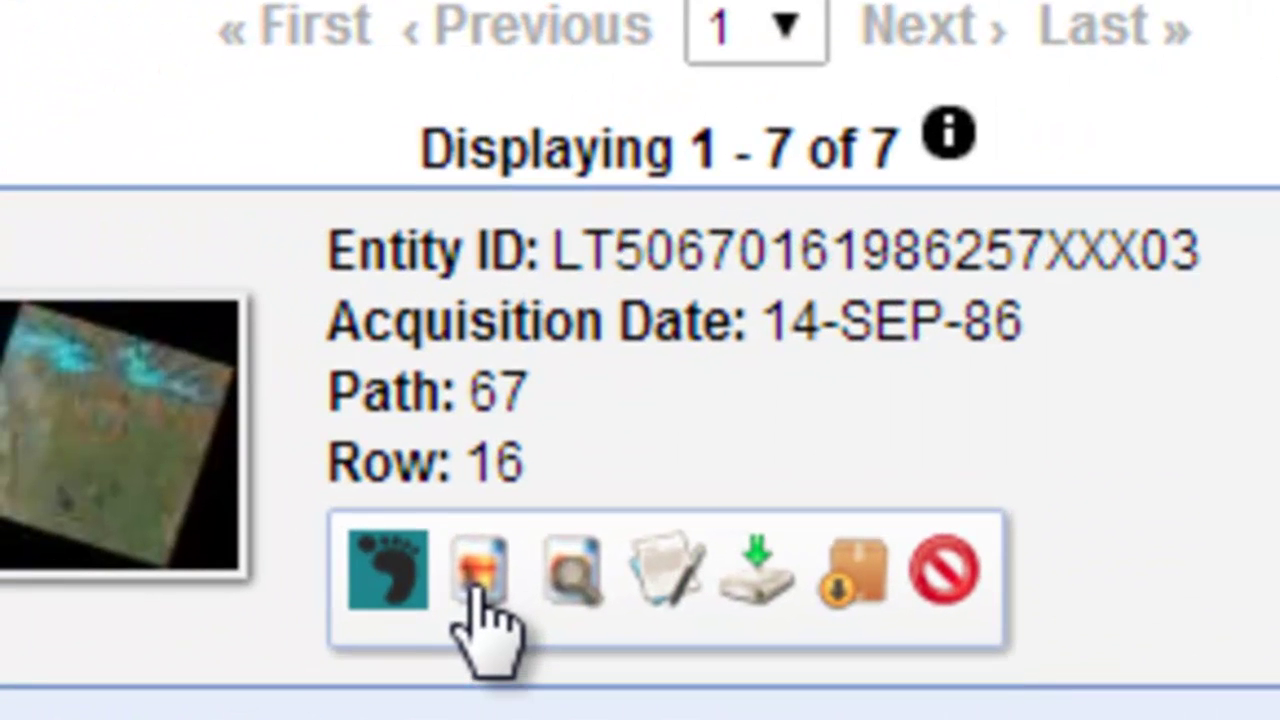
pyautogui.click(478, 580)
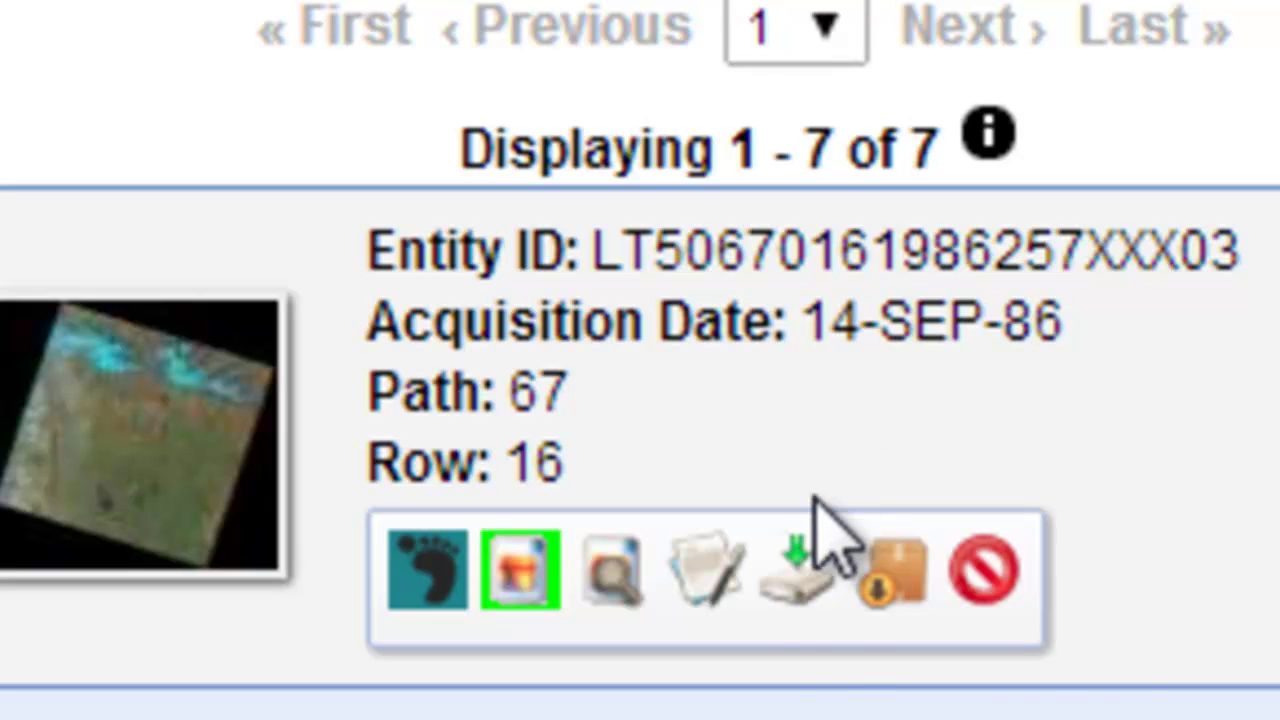
# Download the 14-SEP-86 scene's Level 1 Product (137.4 MB)
pyautogui.click(805, 598)
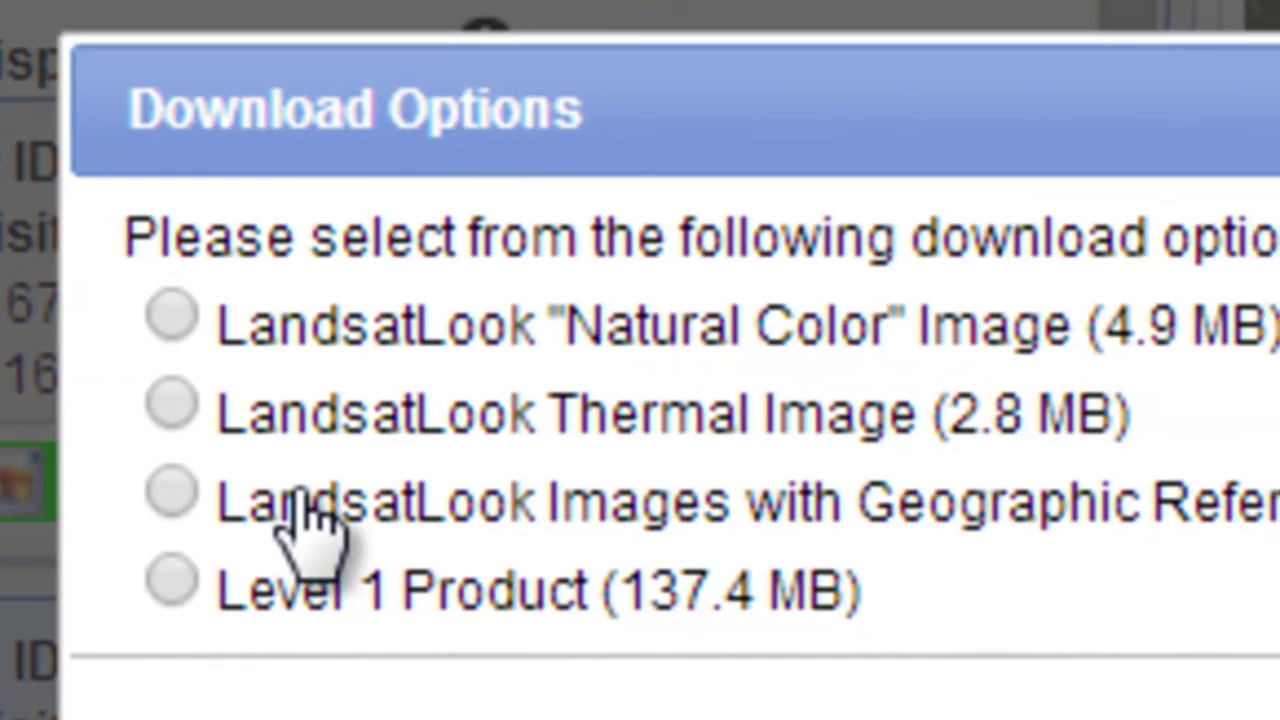
pyautogui.click(172, 580)
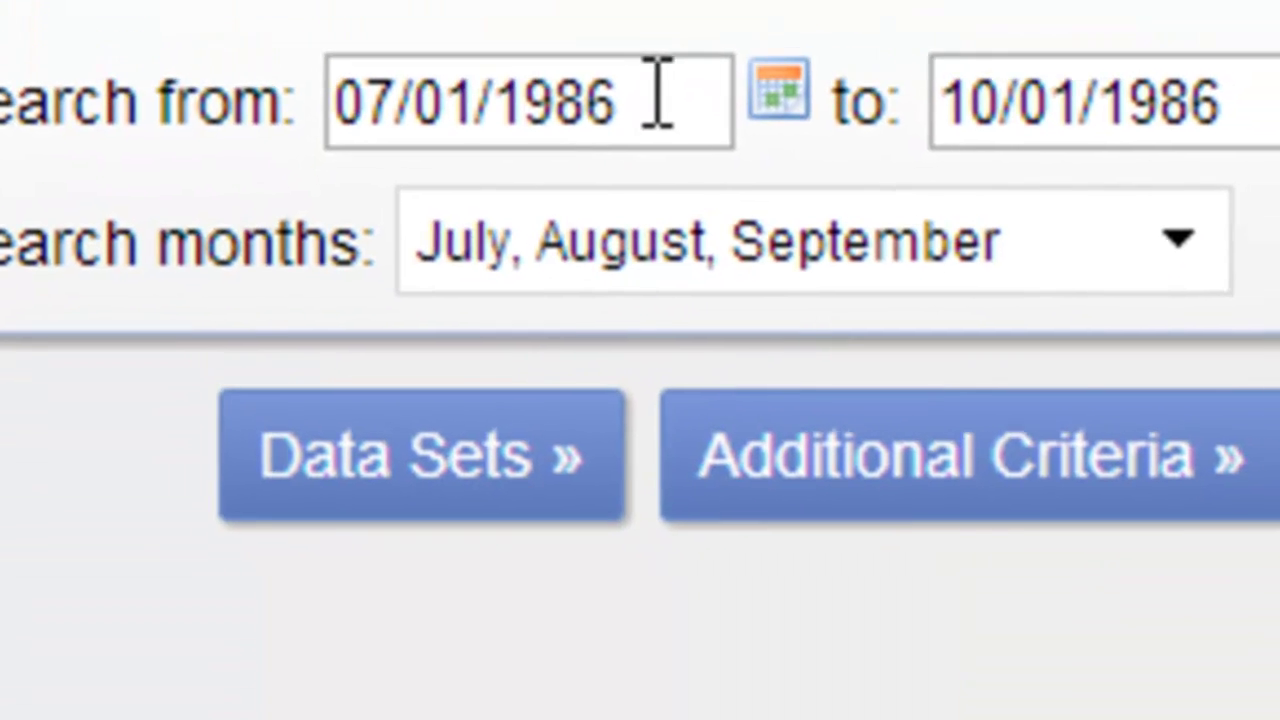
# Switch the search year to 2010 and download the 16-SEP-10 scene's Level 1 Product (132.0 MB)
pyautogui.moveTo(658, 92); pyautogui.dragTo(493, 78)
pyautogui.write('2010')
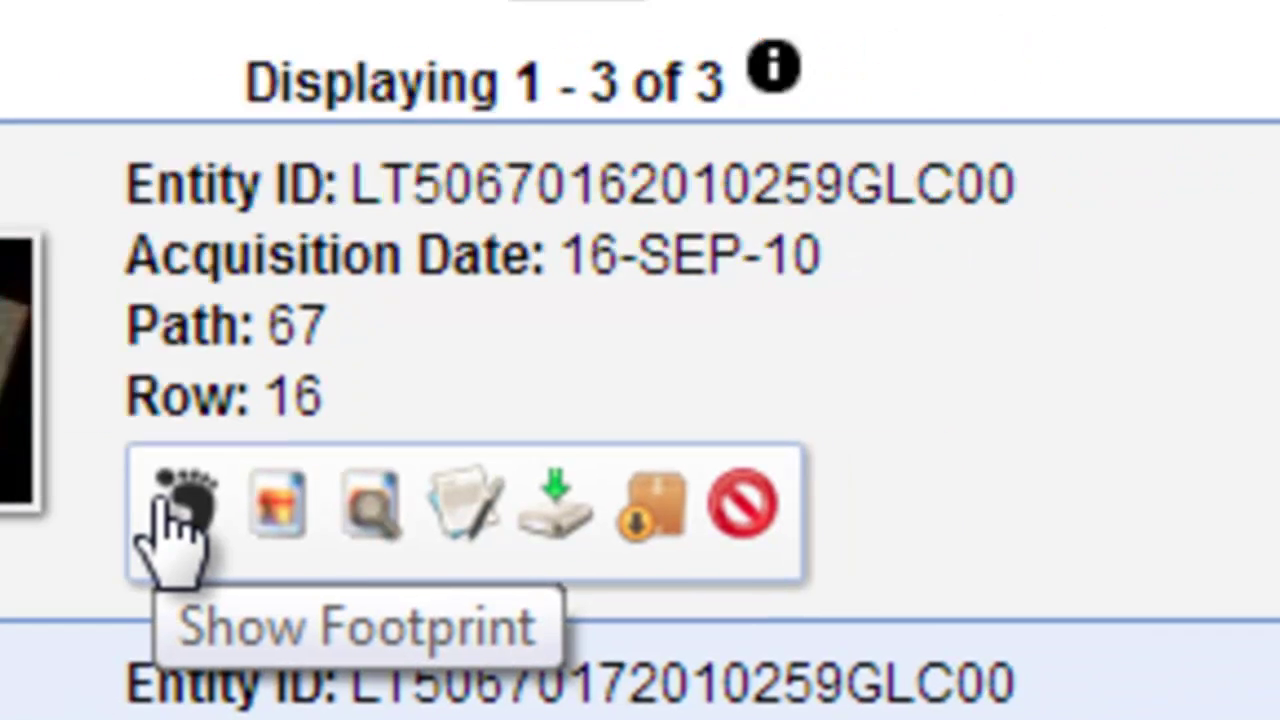
pyautogui.click(497, 500)
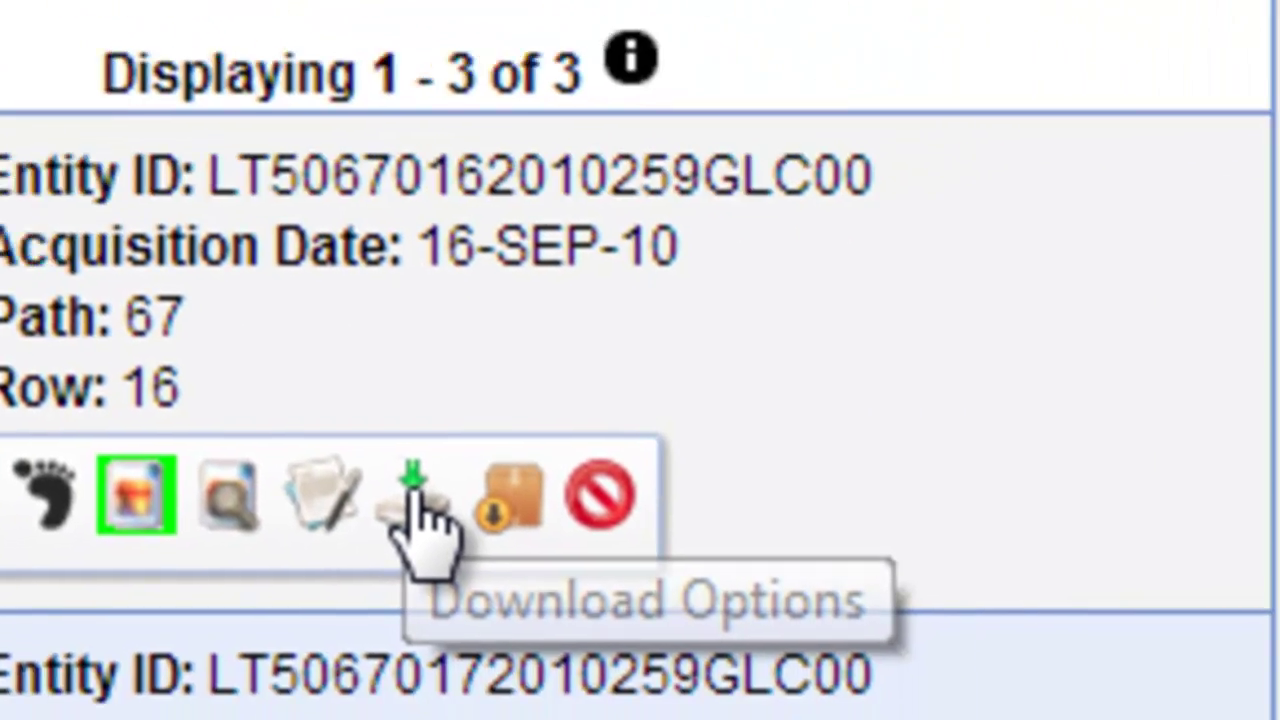
pyautogui.click(714, 575)
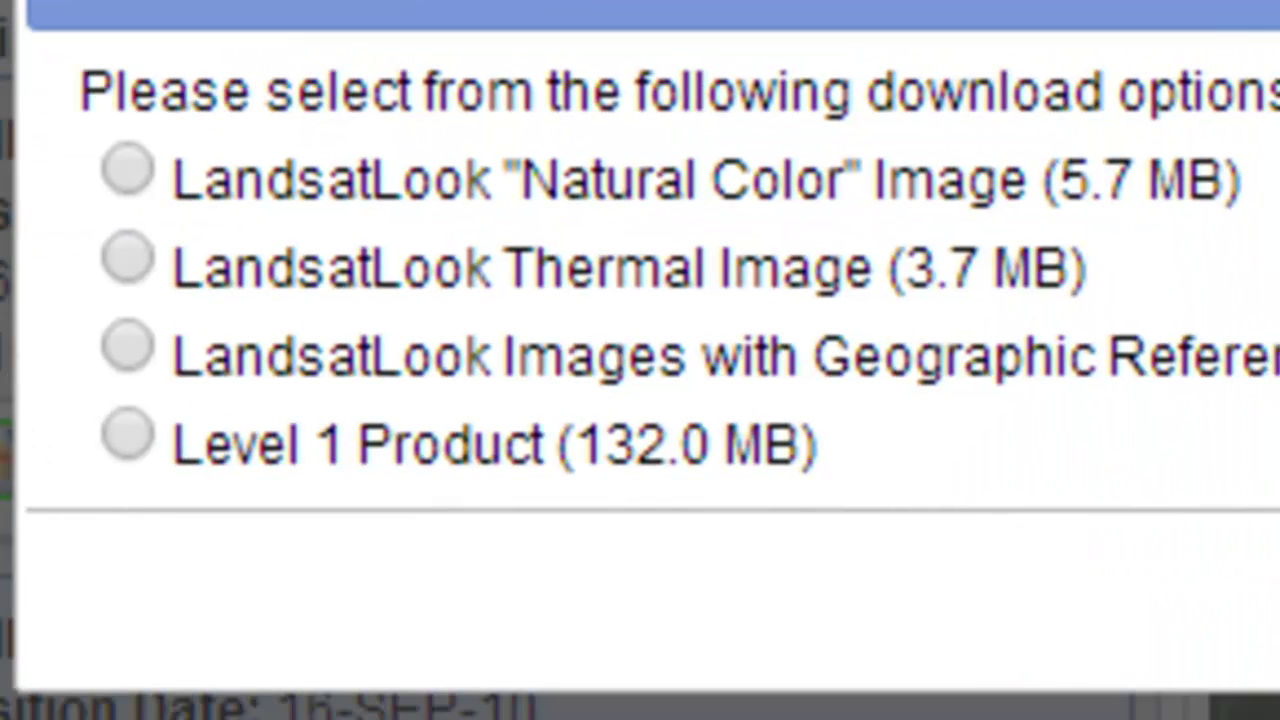
pyautogui.click(118, 435)
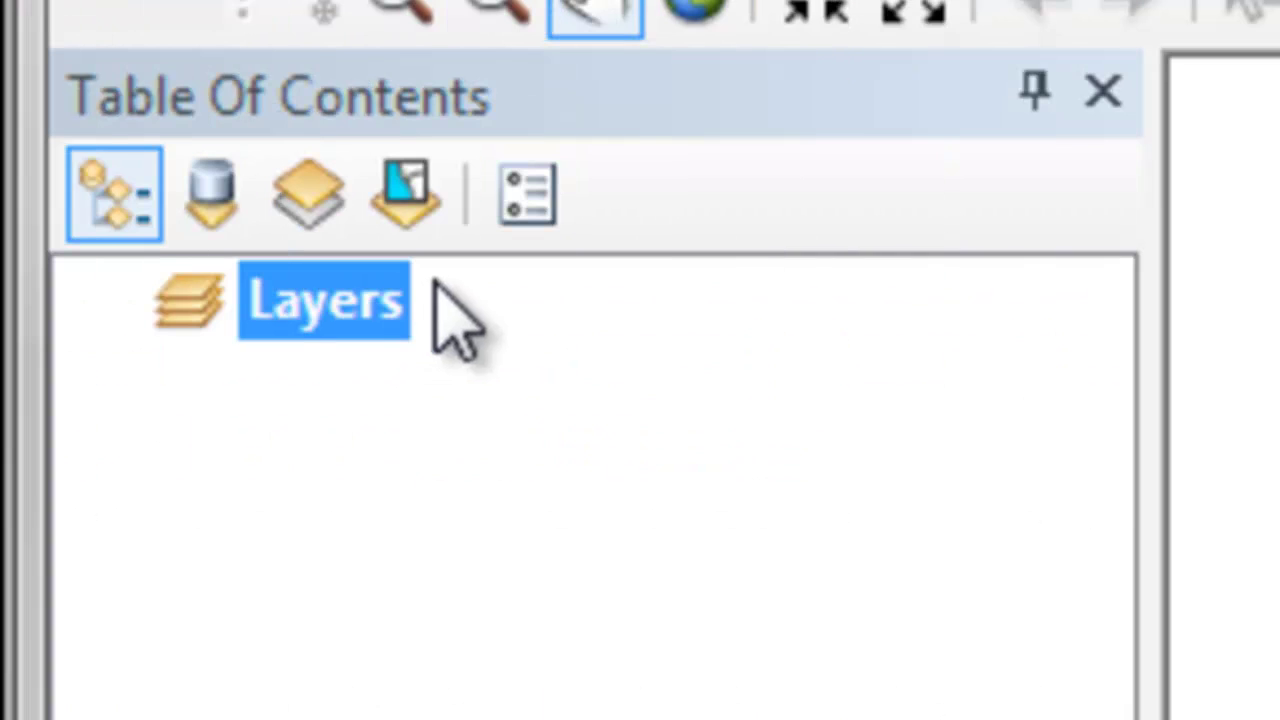
# Rename the Layers data frame to 1986
pyautogui.click(334, 312)
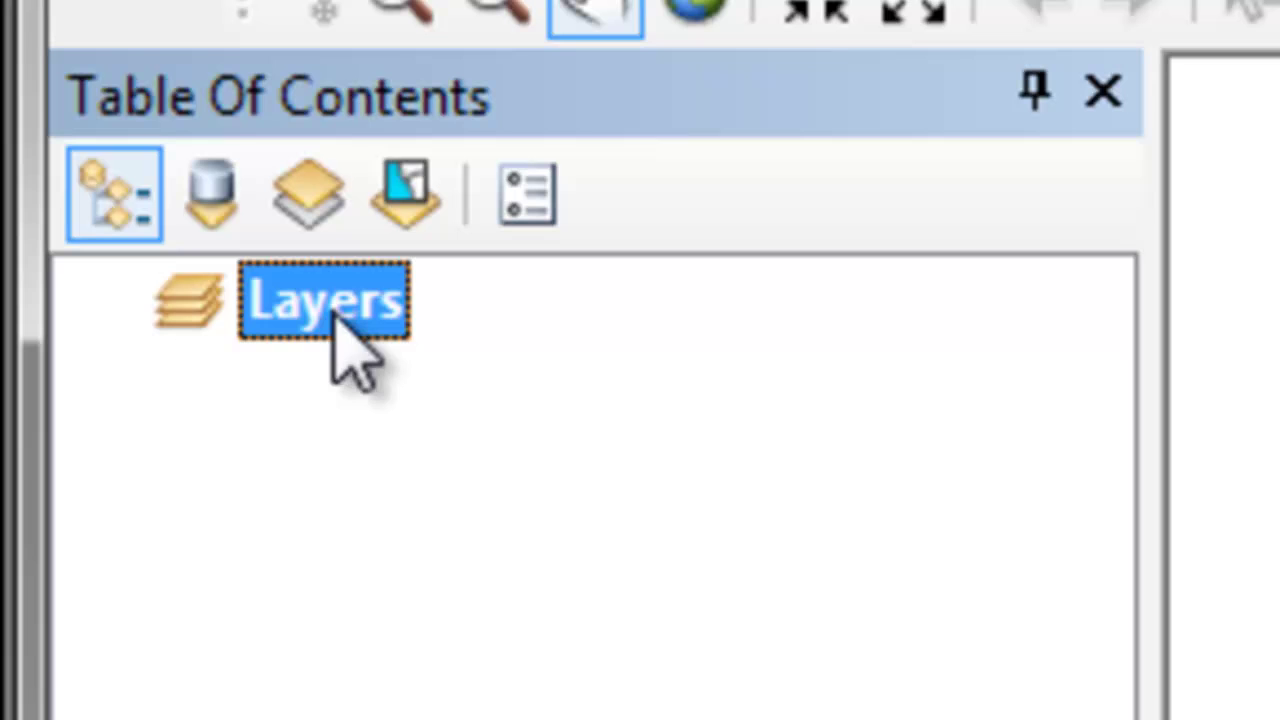
pyautogui.click(335, 313)
pyautogui.write('1986')
pyautogui.press('Return')
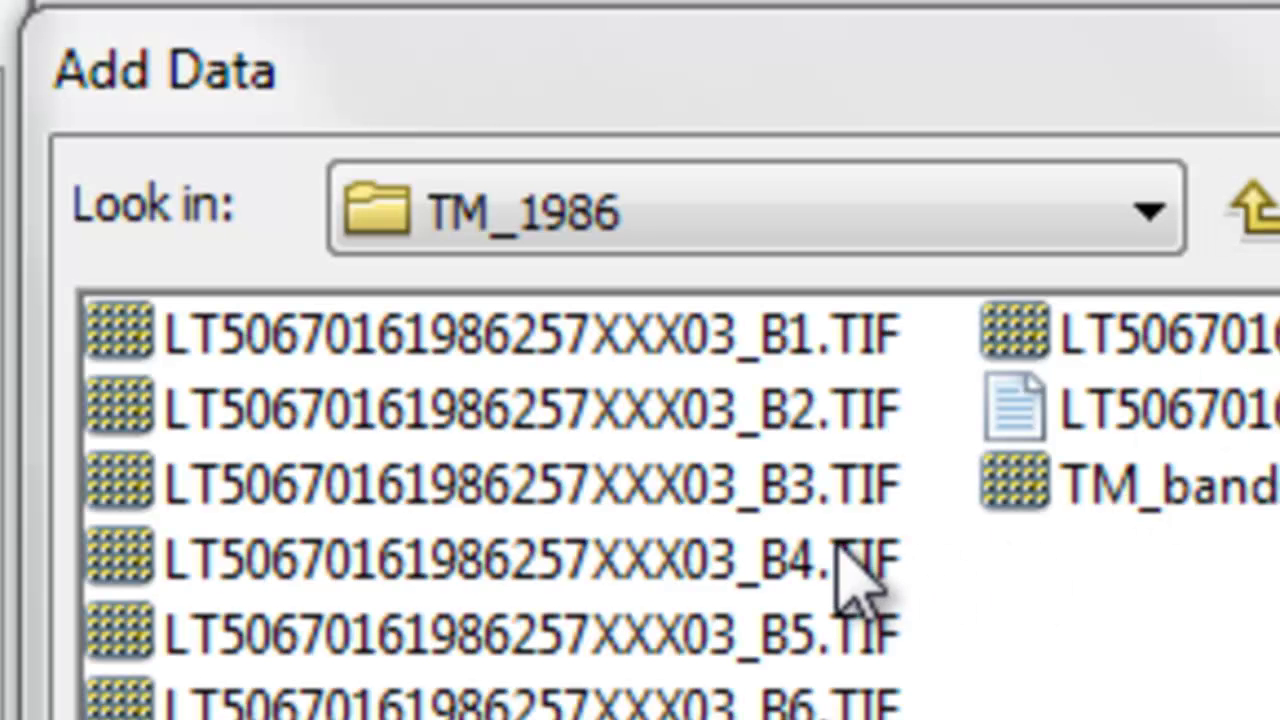
# Select the 1986 scene's B3, B4 and B5 TIF bands in TM_1986 to add
pyautogui.click(833, 479)
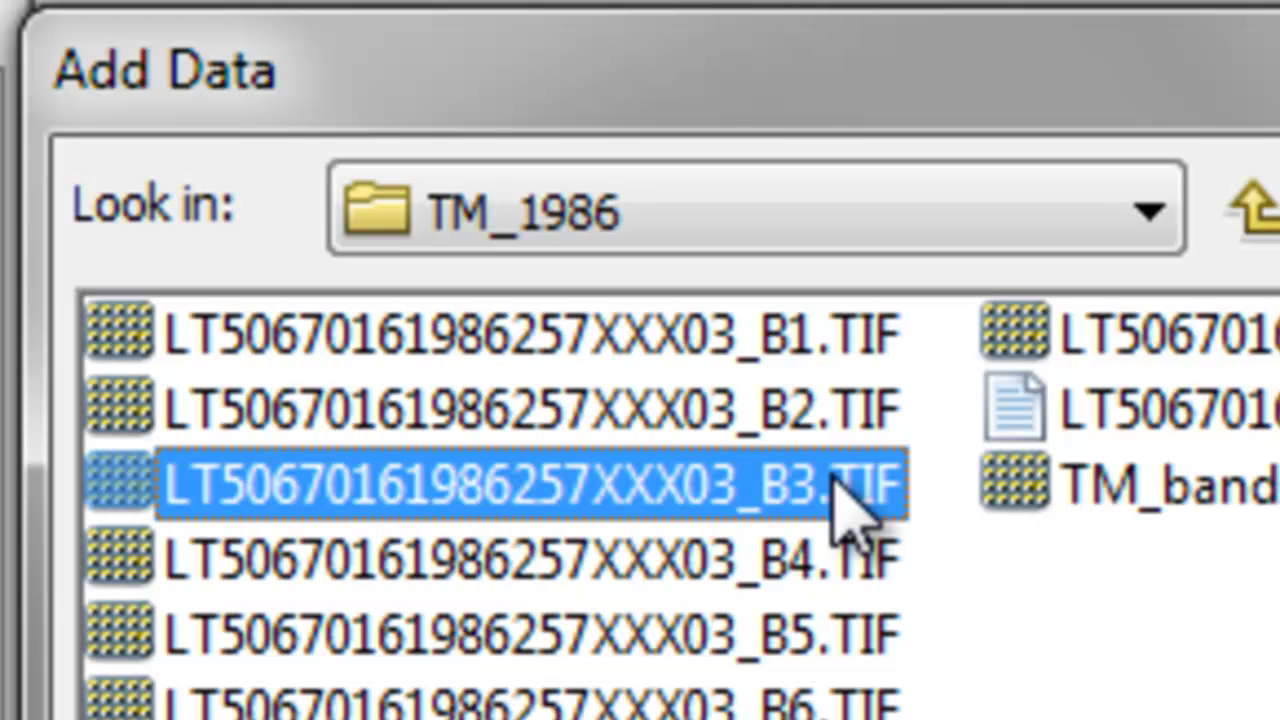
pyautogui.keyDown('shift'); pyautogui.click(750, 567); pyautogui.keyUp('shift')
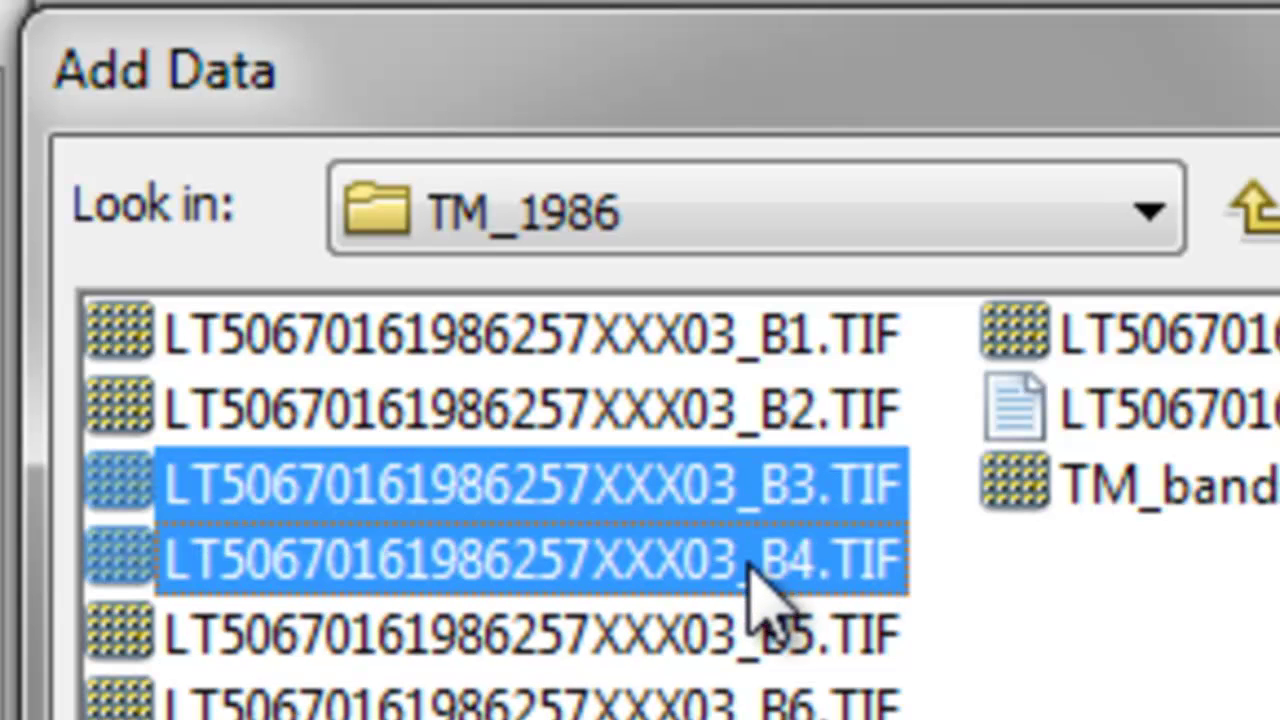
pyautogui.keyDown('shift'); pyautogui.click(728, 640); pyautogui.keyUp('shift')
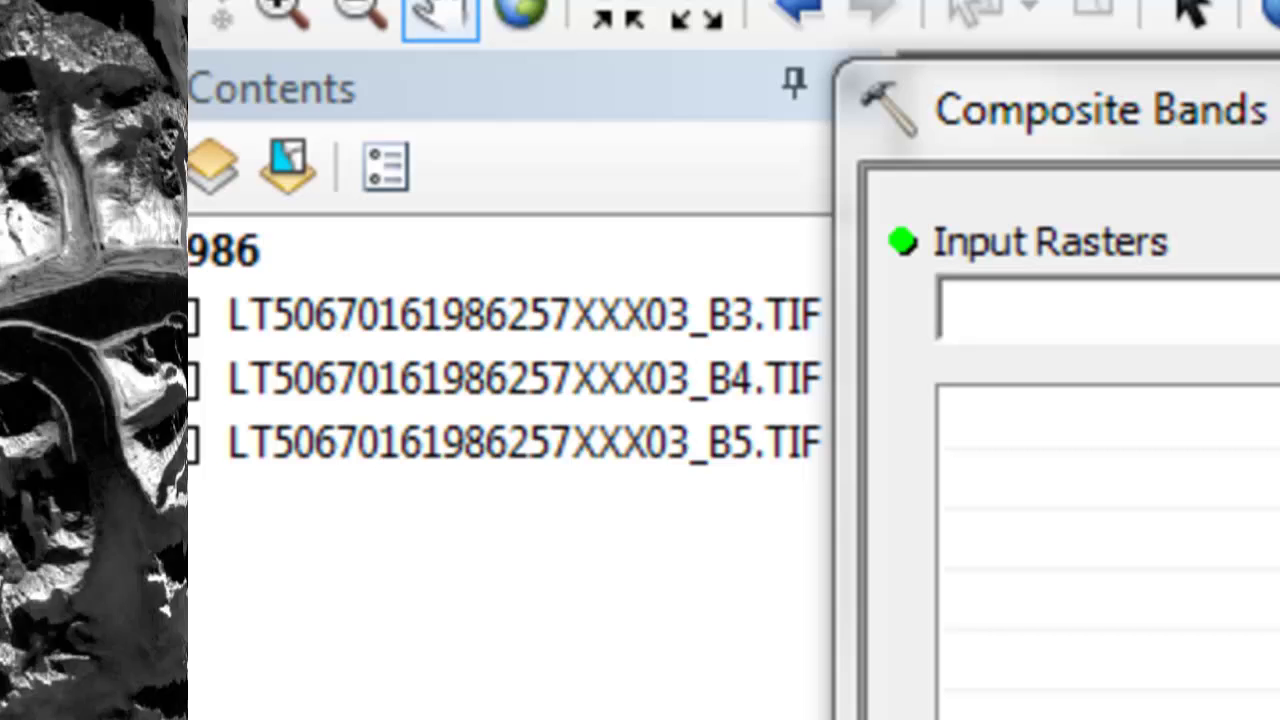
# Put the B3, B4 and B5 band layers into Composite Bands' Input Rasters
pyautogui.click(382, 318)
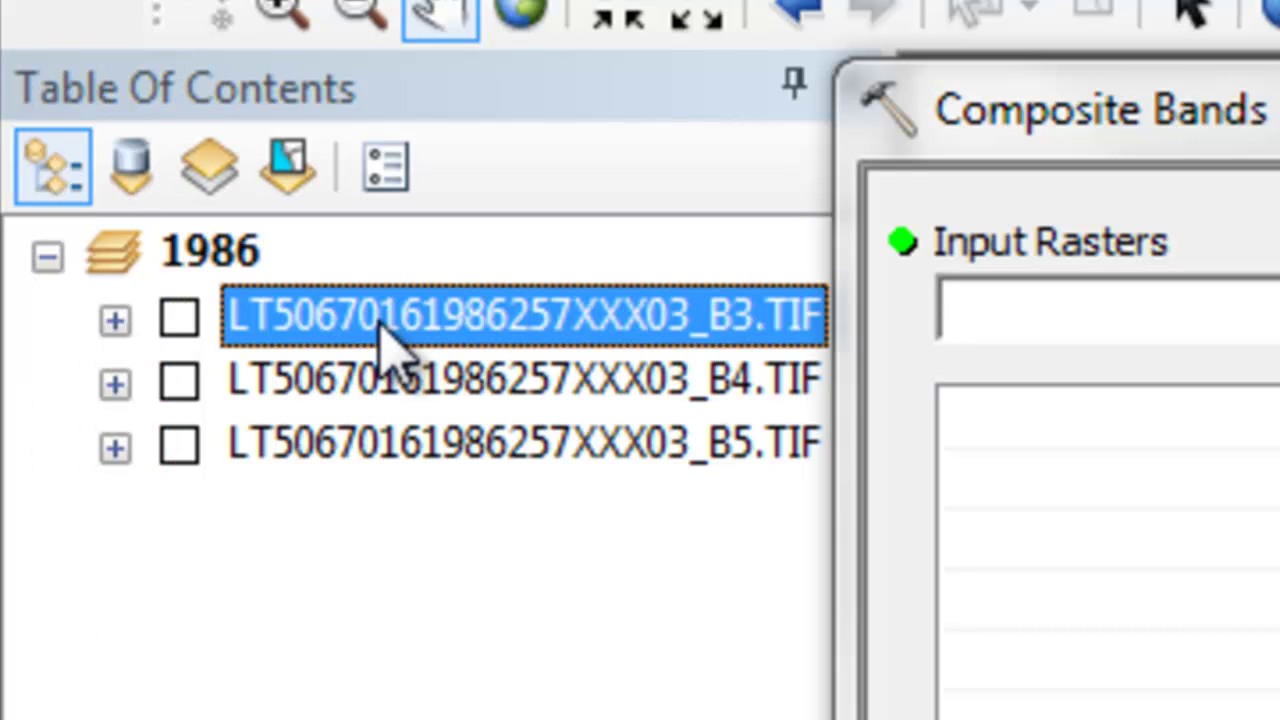
pyautogui.keyDown('shift'); pyautogui.click(417, 445); pyautogui.keyUp('shift')
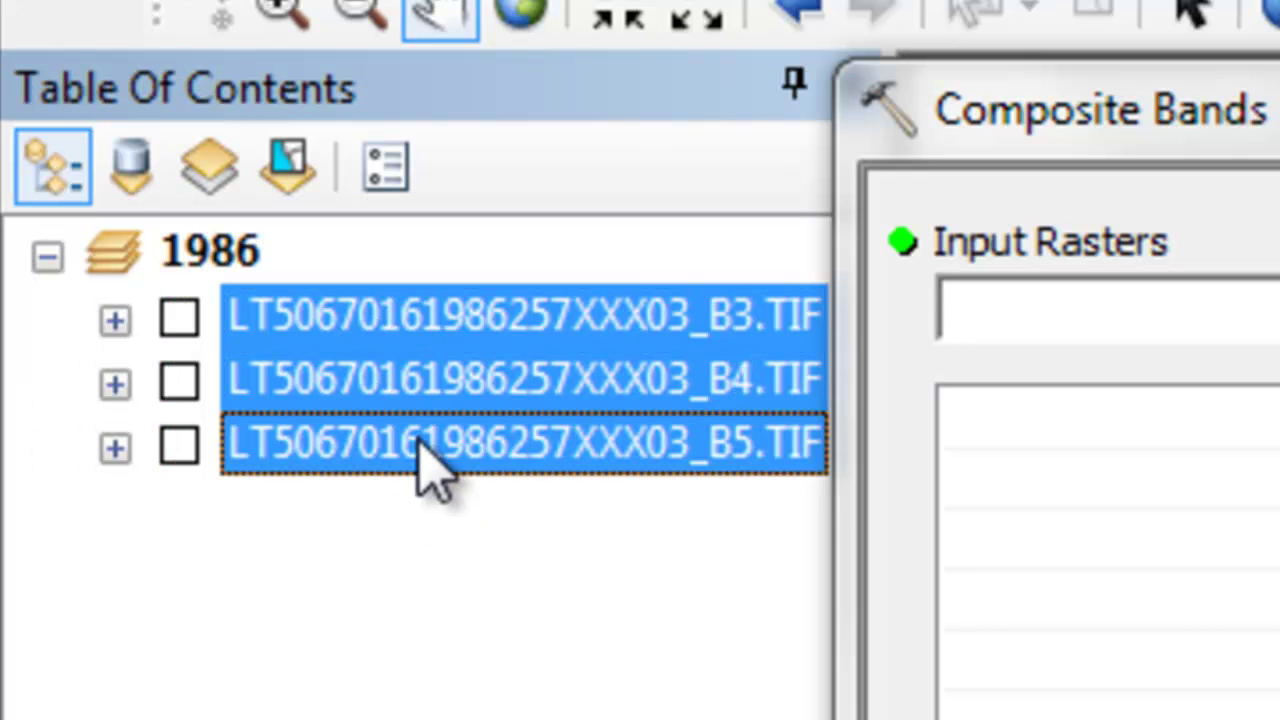
pyautogui.moveTo(351, 320); pyautogui.dragTo(1077, 423)
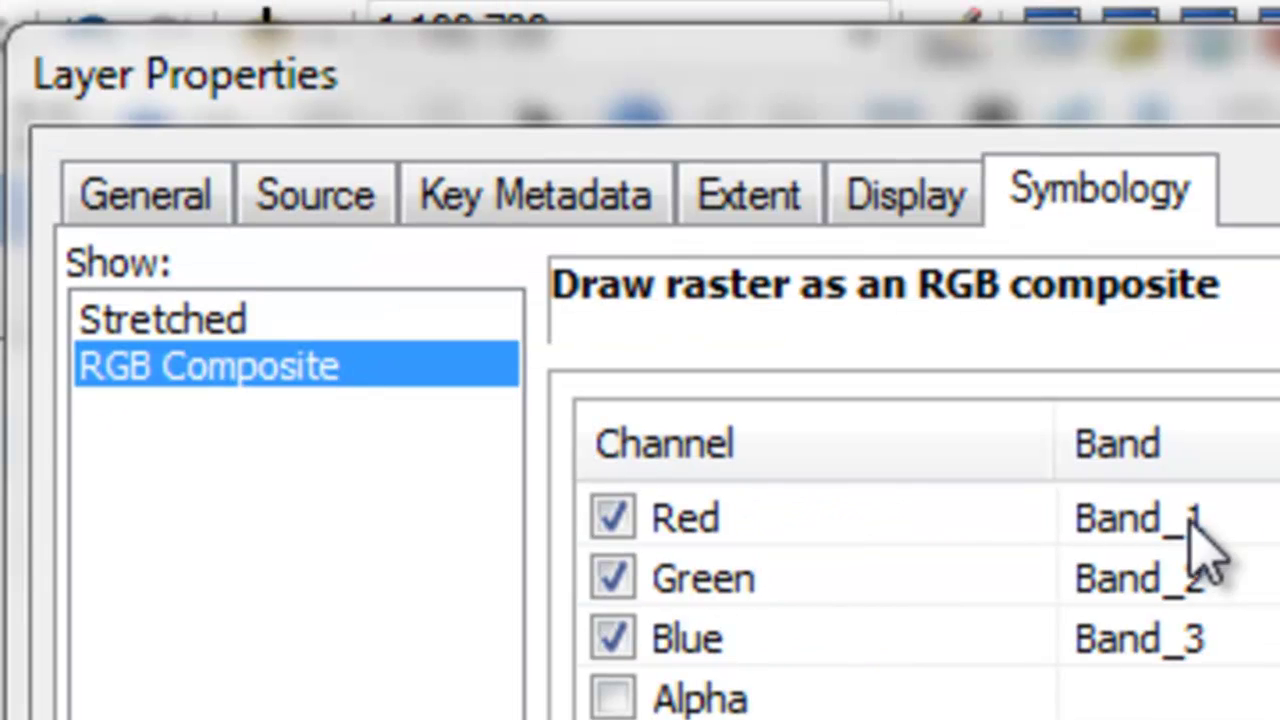
# Set Red to Band_3, Blue to Band_1, a 2-standard-deviation stretch, and no gamma stretch
pyautogui.click(1125, 525)
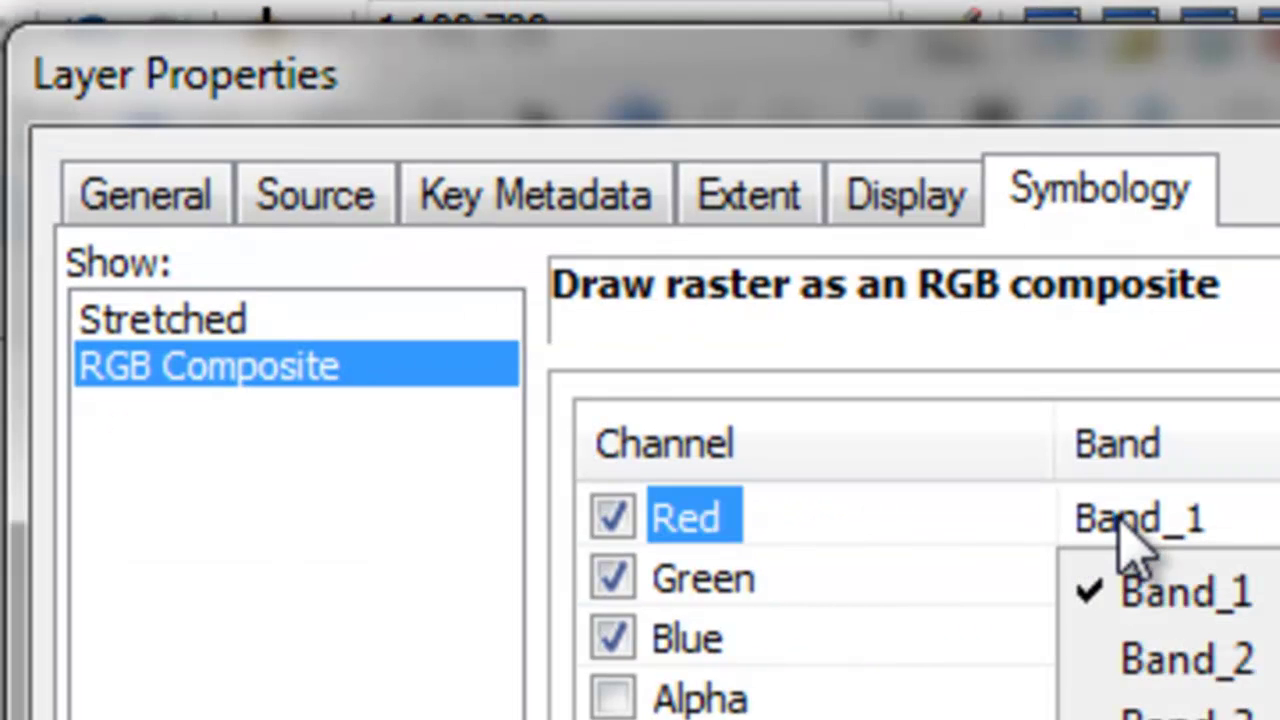
pyautogui.click(1170, 712)
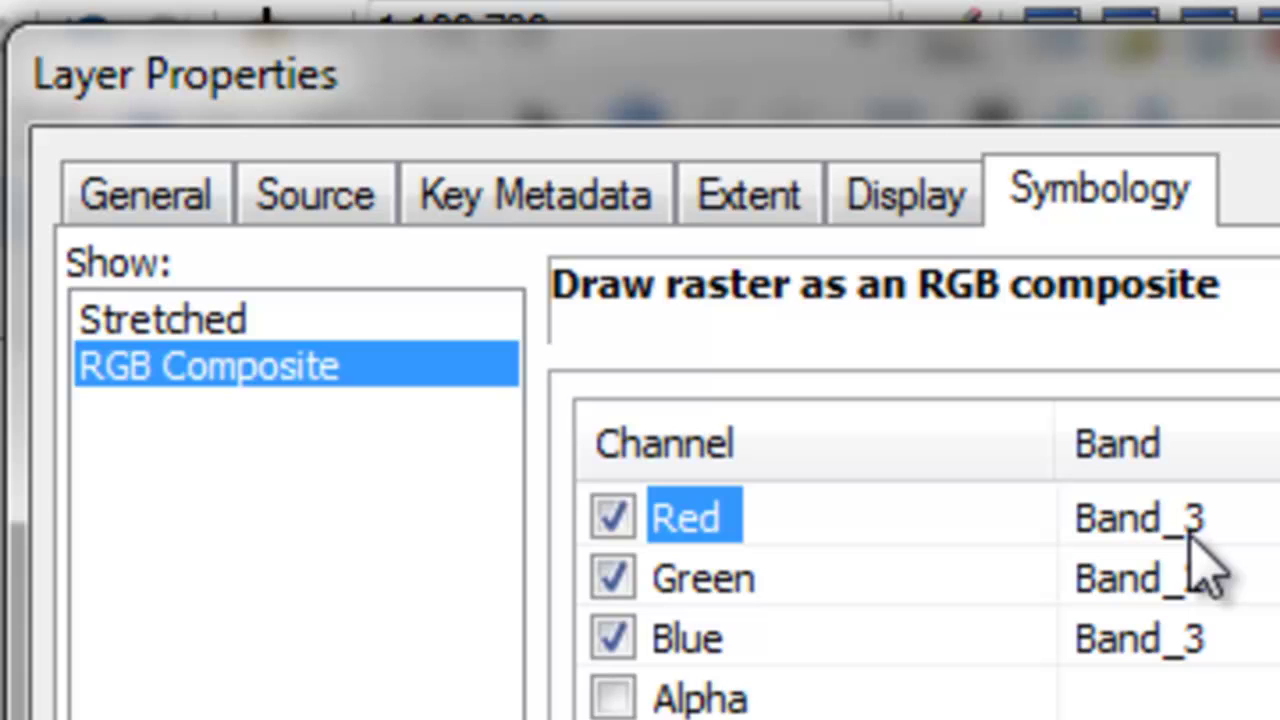
pyautogui.click(1185, 645)
pyautogui.click(1230, 708)
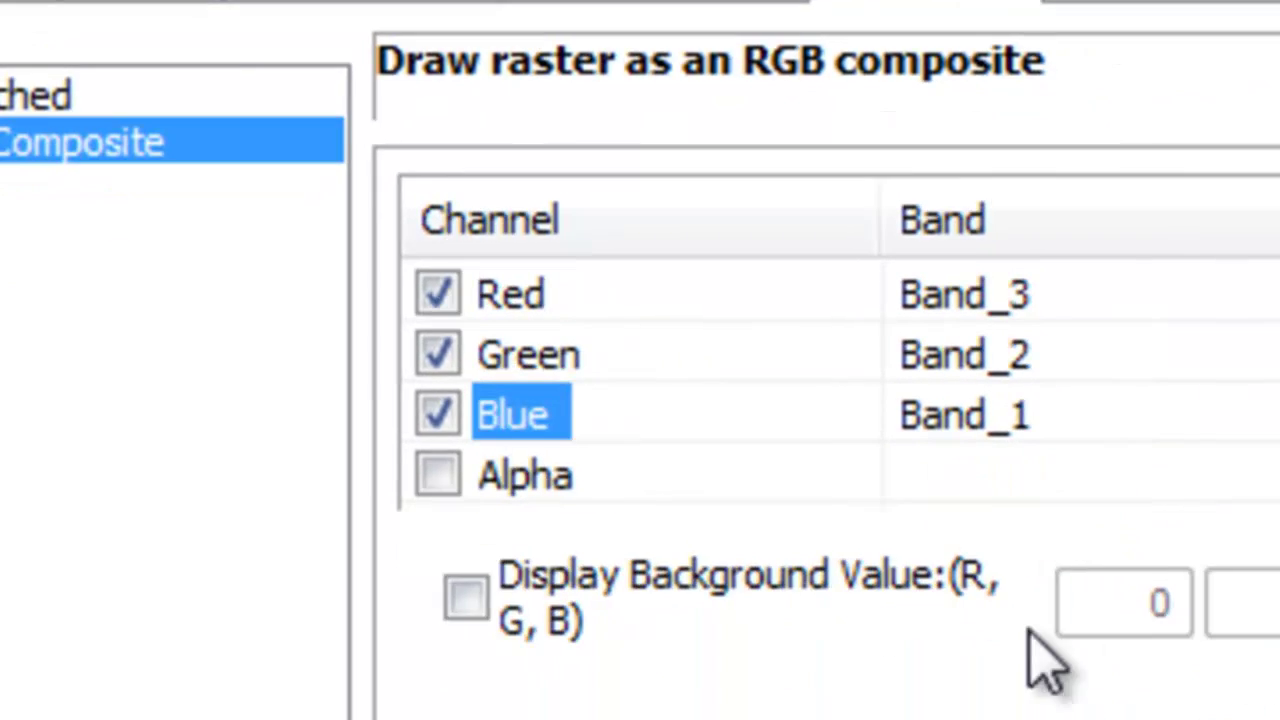
pyautogui.click(530, 515)
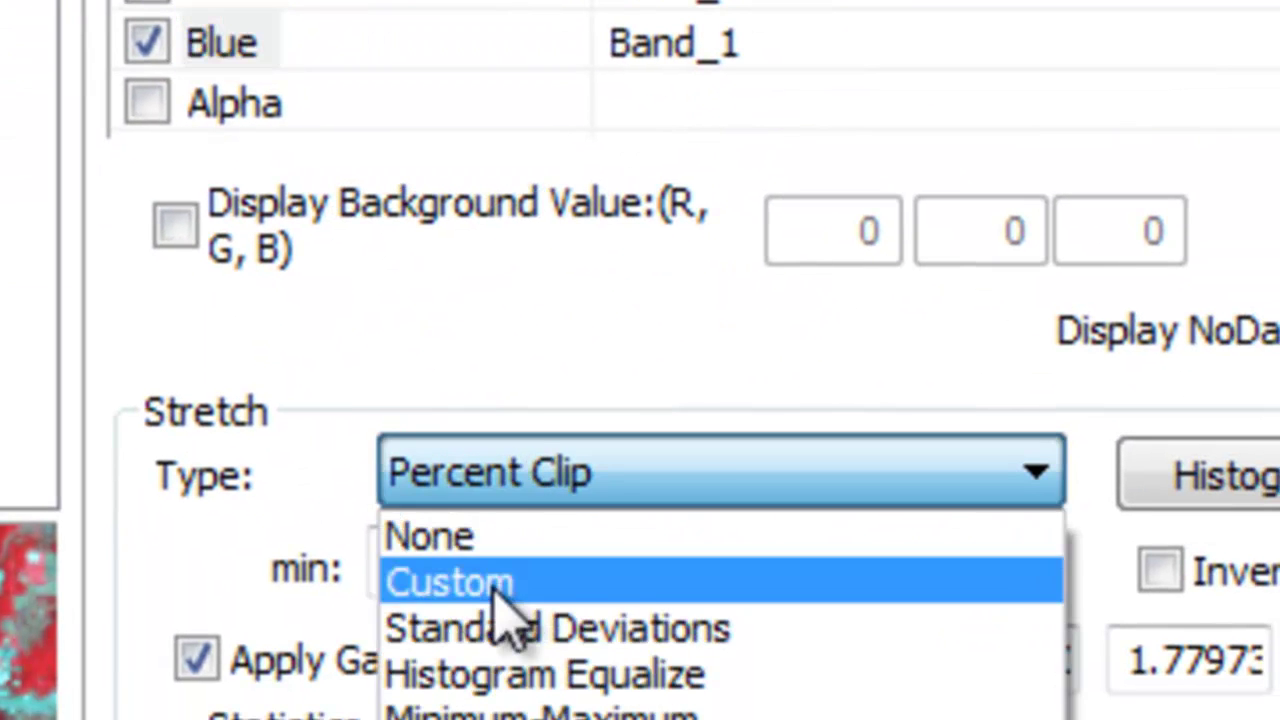
pyautogui.click(505, 626)
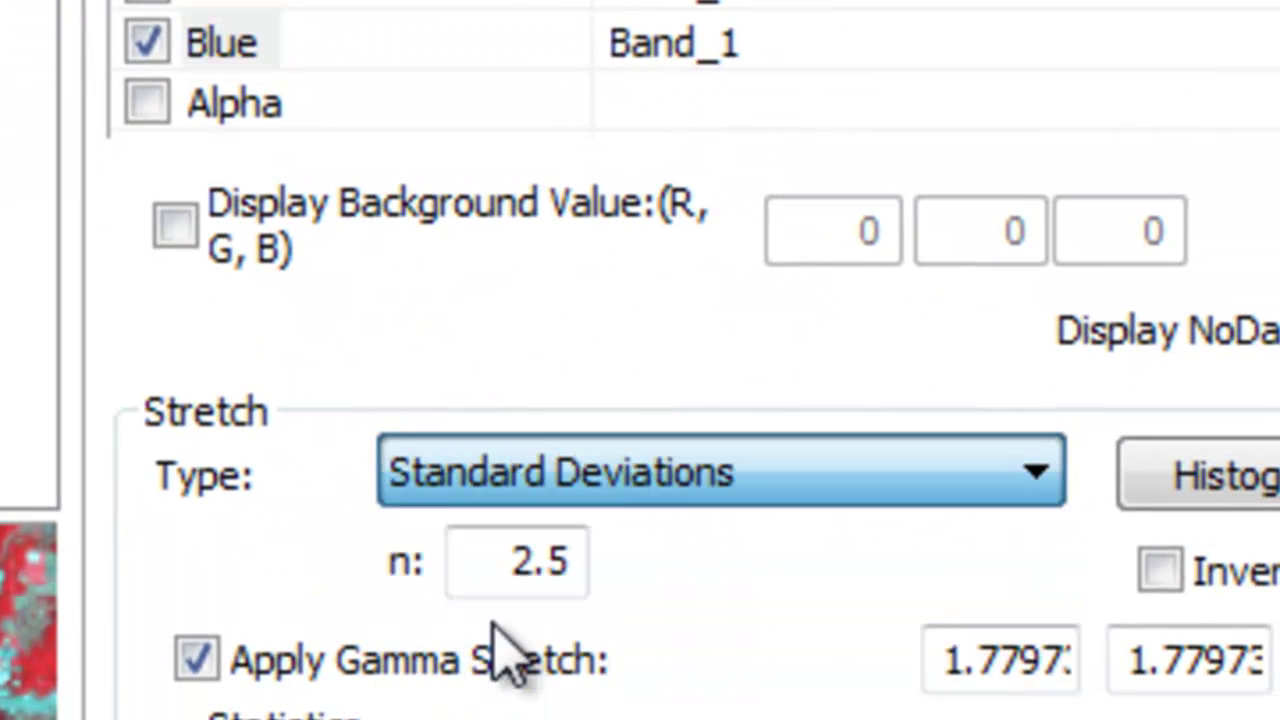
pyautogui.click(196, 660)
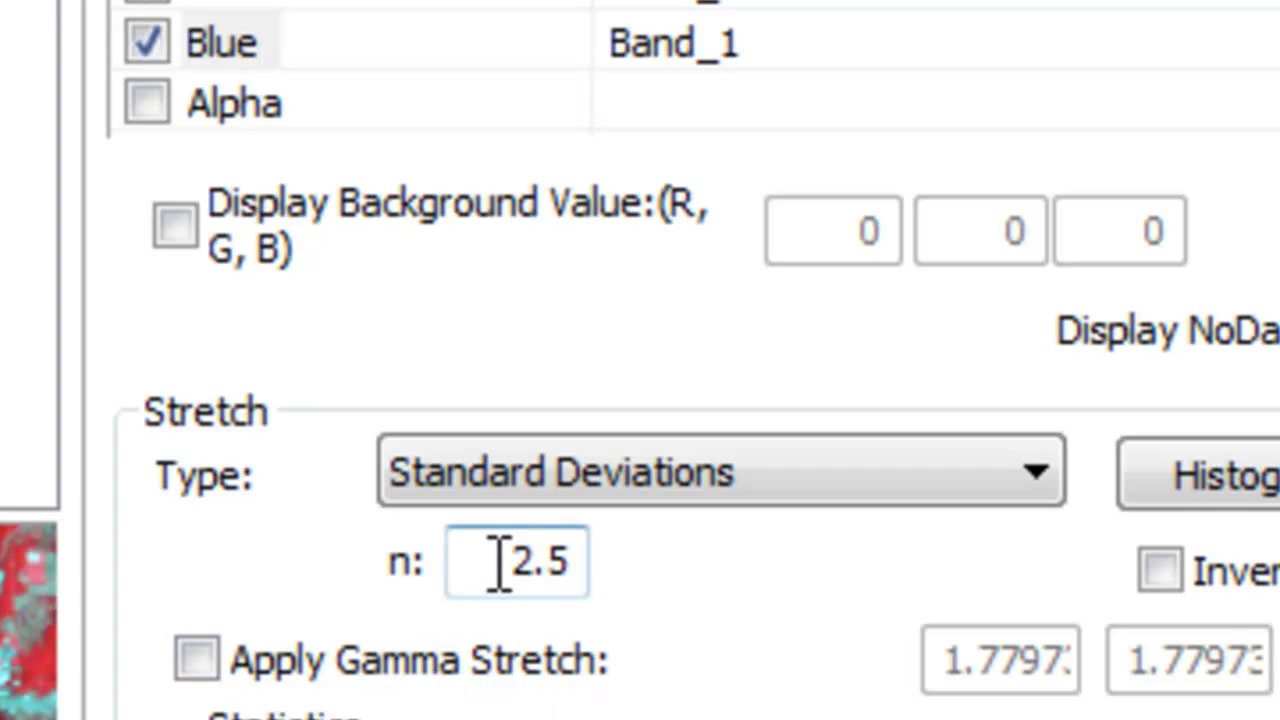
pyautogui.moveTo(500, 560); pyautogui.dragTo(630, 595)
pyautogui.write('2')
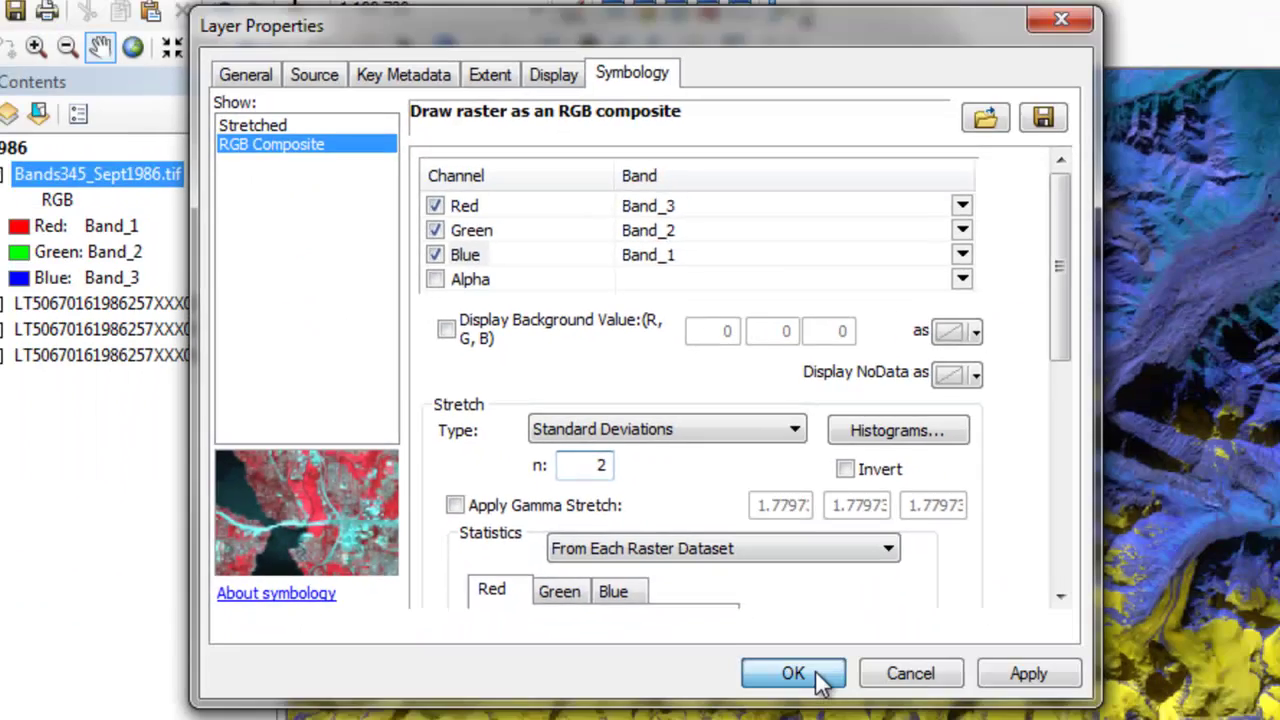
pyautogui.click(818, 678)
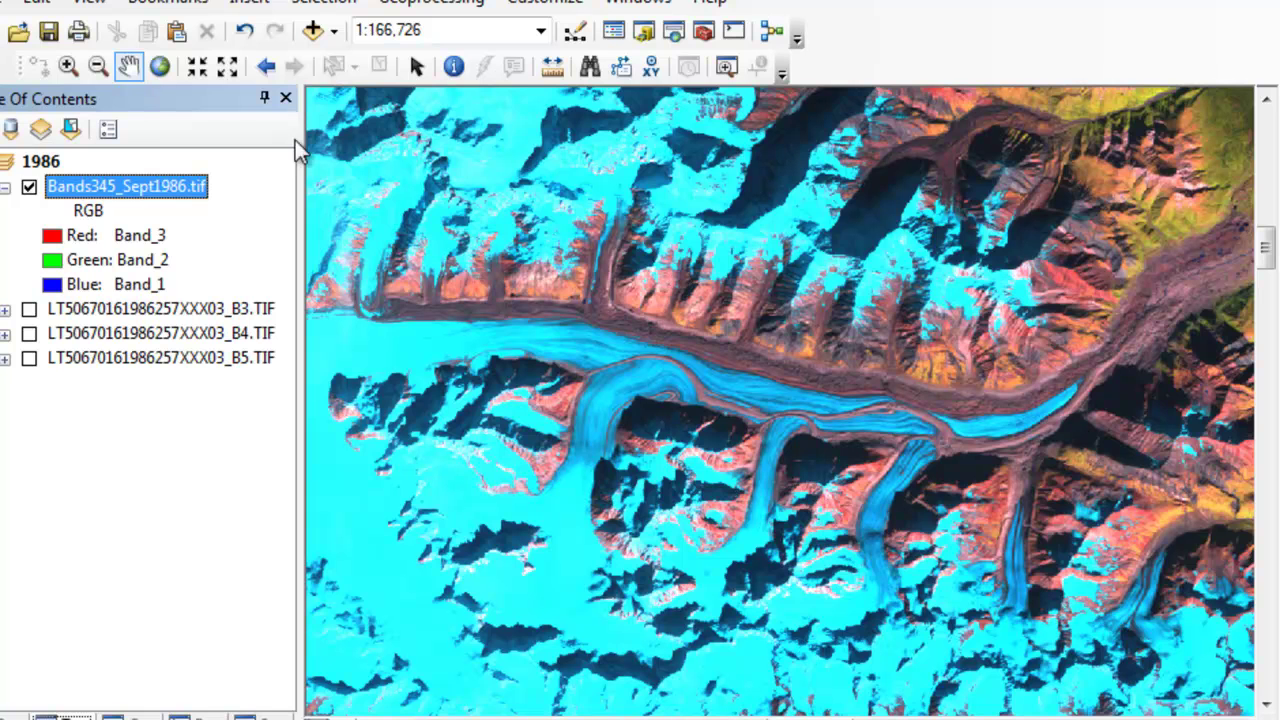
# Zoom to the full scene and back to the glacier view, then bring up the Results window
pyautogui.click(160, 66)
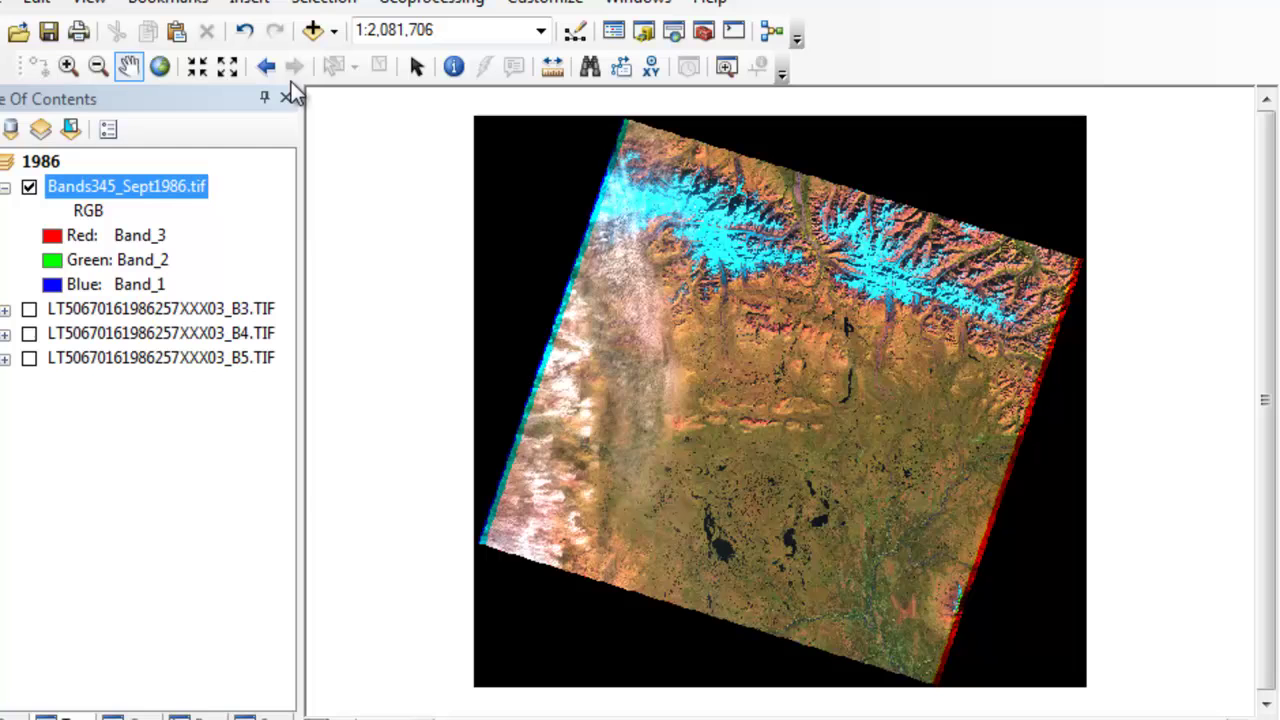
pyautogui.click(266, 68)
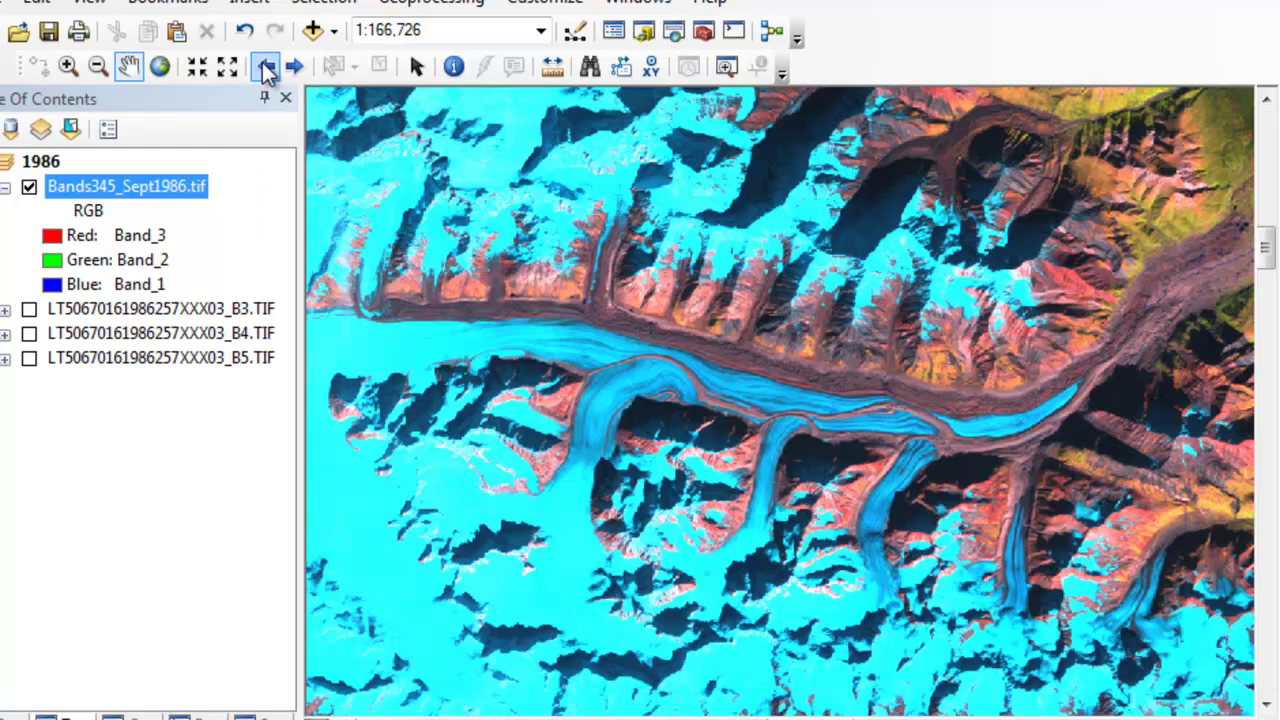
pyautogui.moveTo(3, 197)
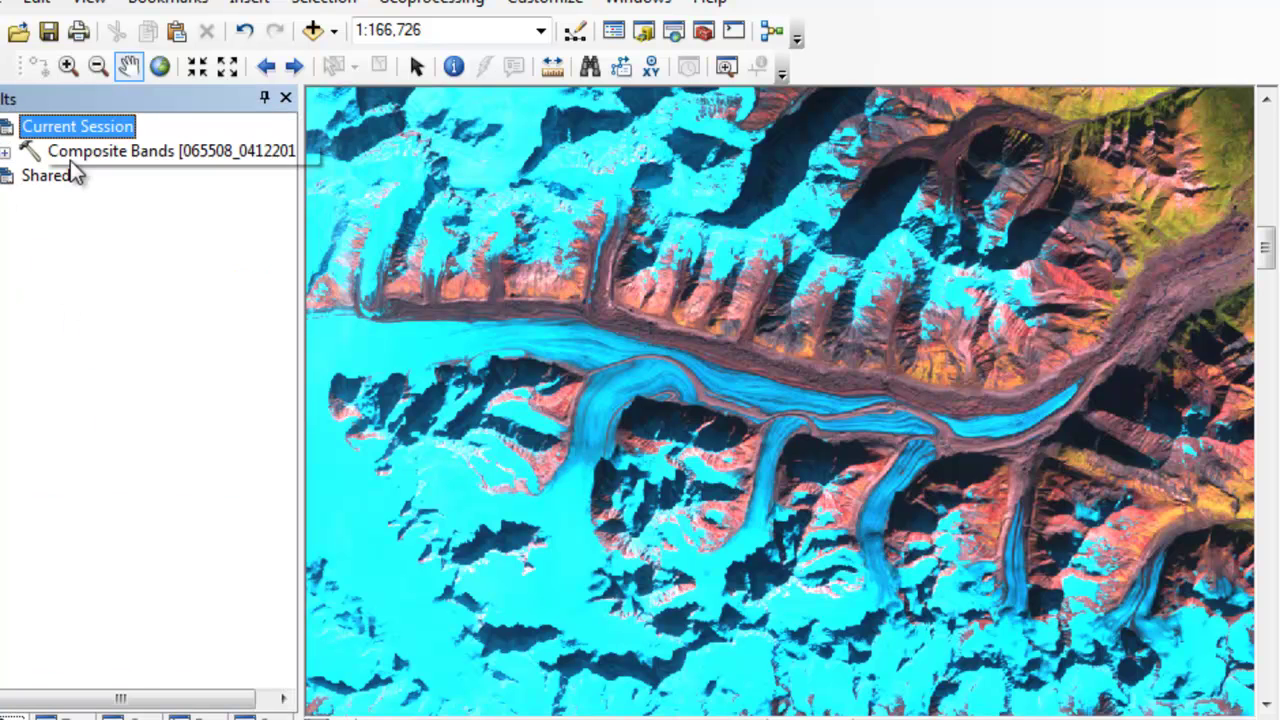
# Rerun Composite Bands with processing extent 'Same as Display' and snap raster B5.TIF
pyautogui.doubleClick(120, 153)
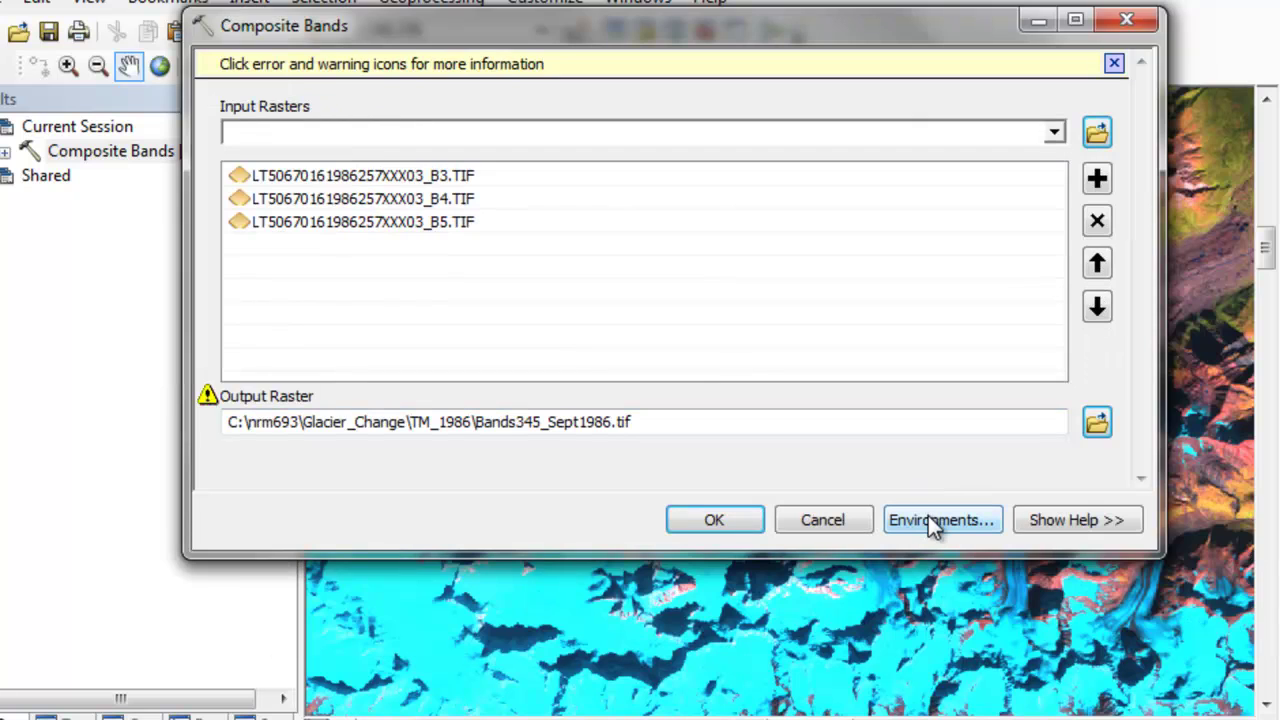
pyautogui.click(926, 522)
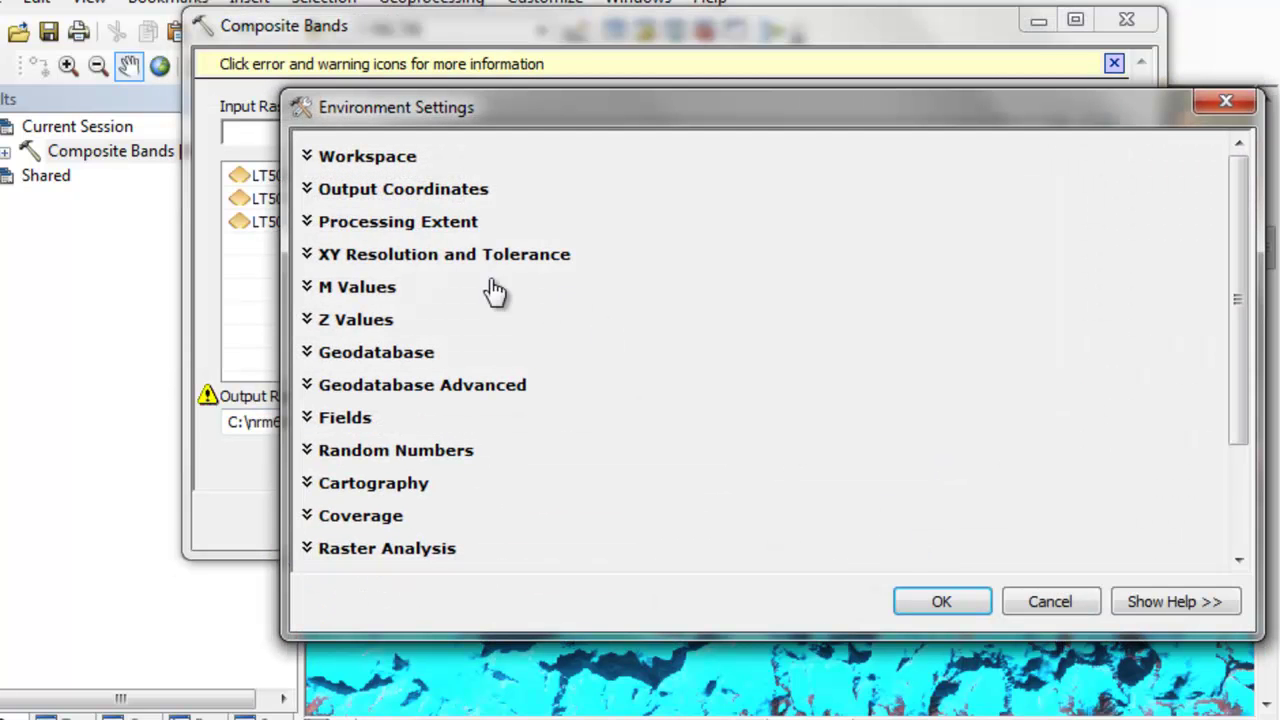
pyautogui.click(315, 224)
pyautogui.click(1160, 274)
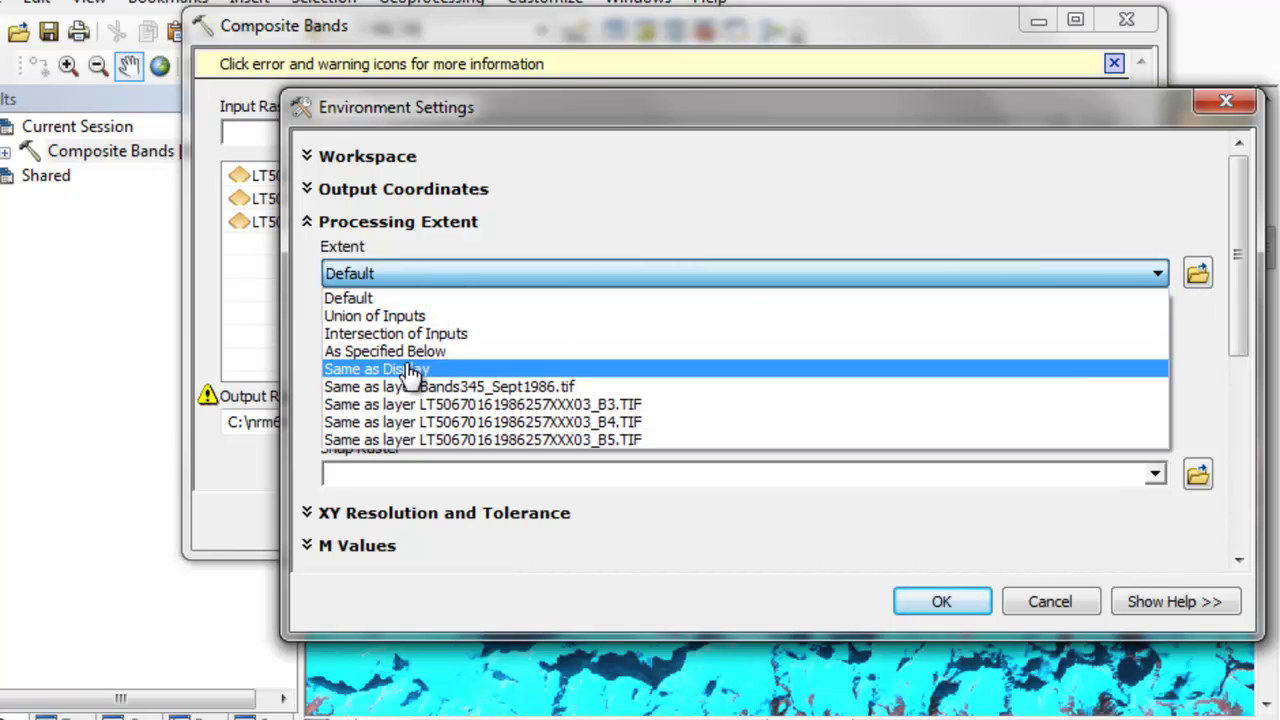
pyautogui.click(410, 369)
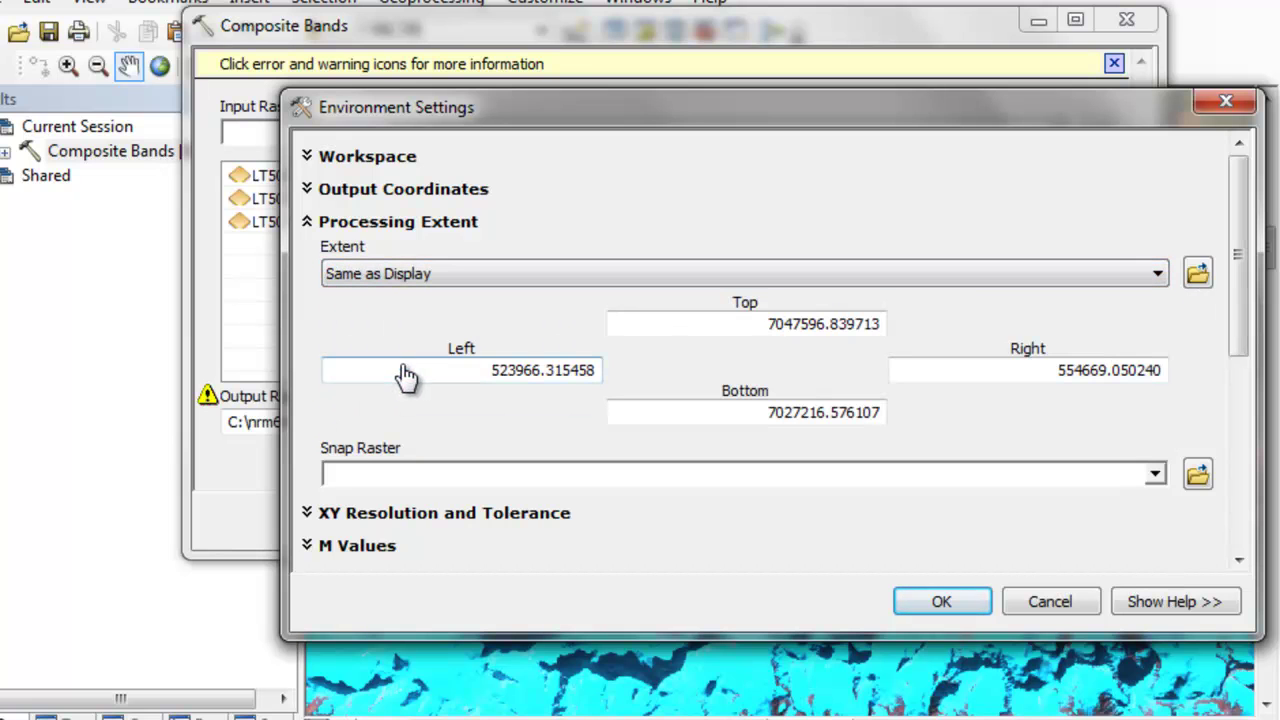
pyautogui.click(1157, 476)
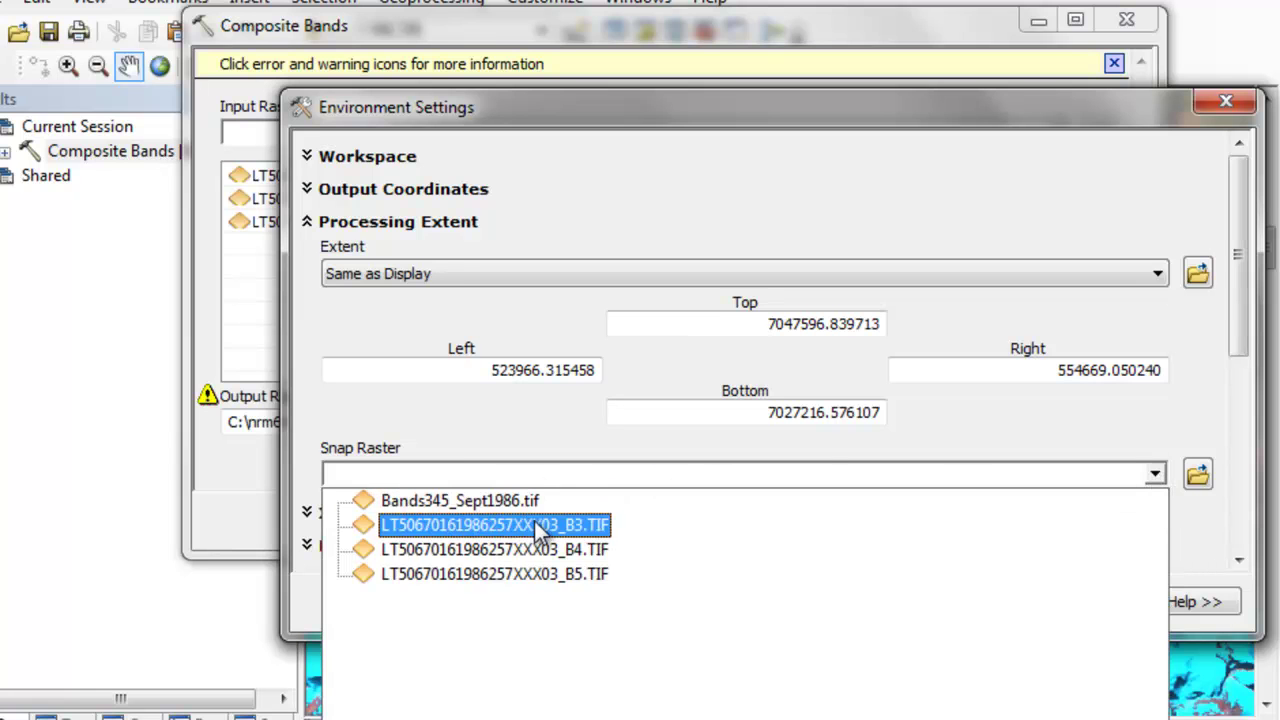
pyautogui.click(548, 572)
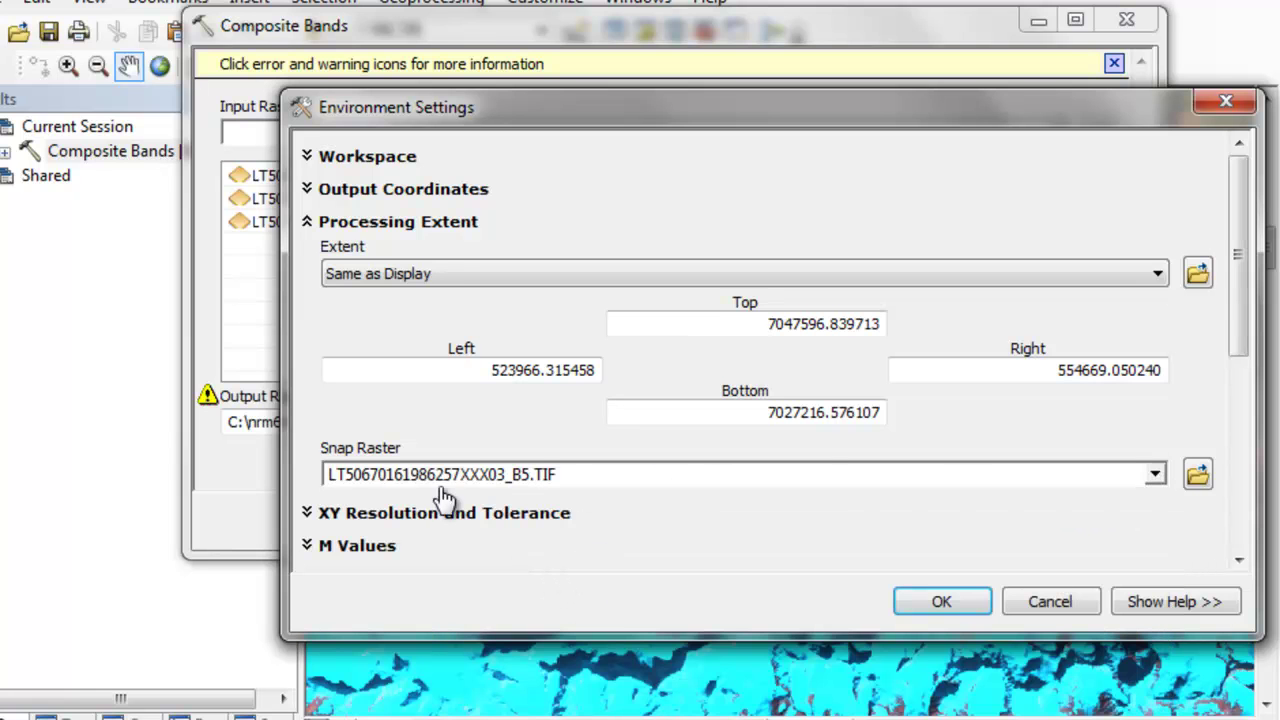
pyautogui.click(934, 602)
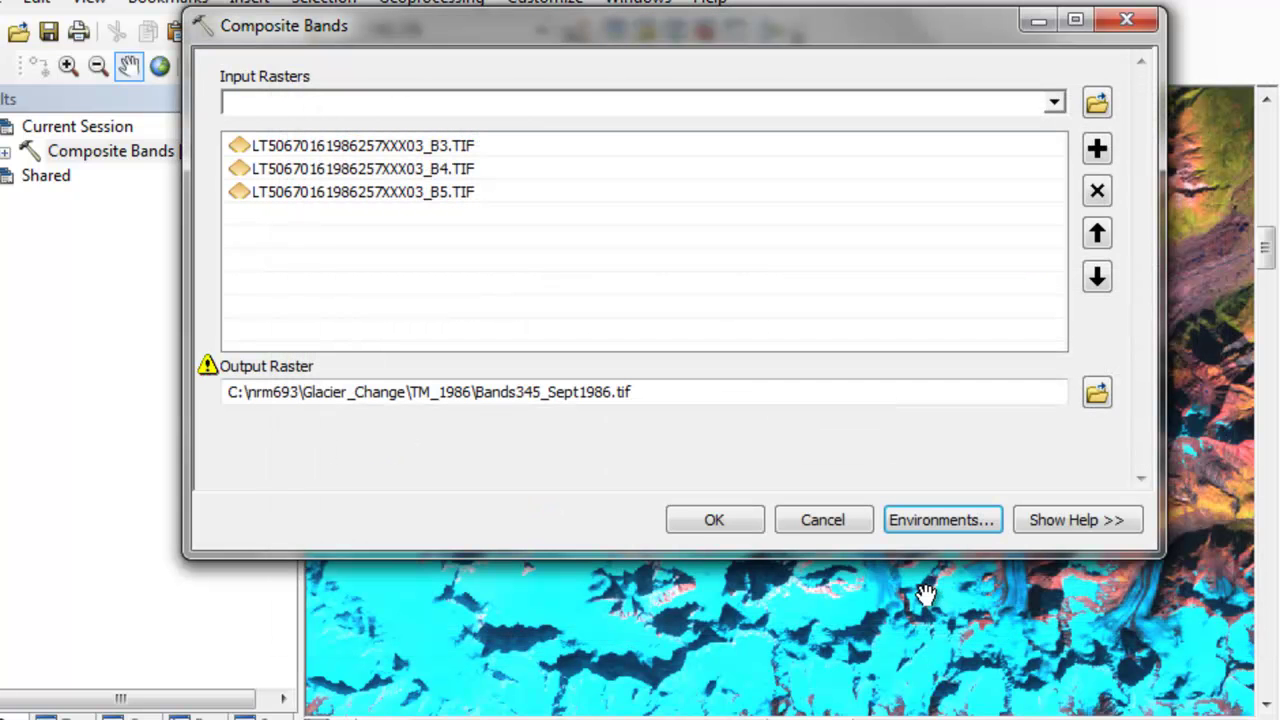
pyautogui.click(728, 527)
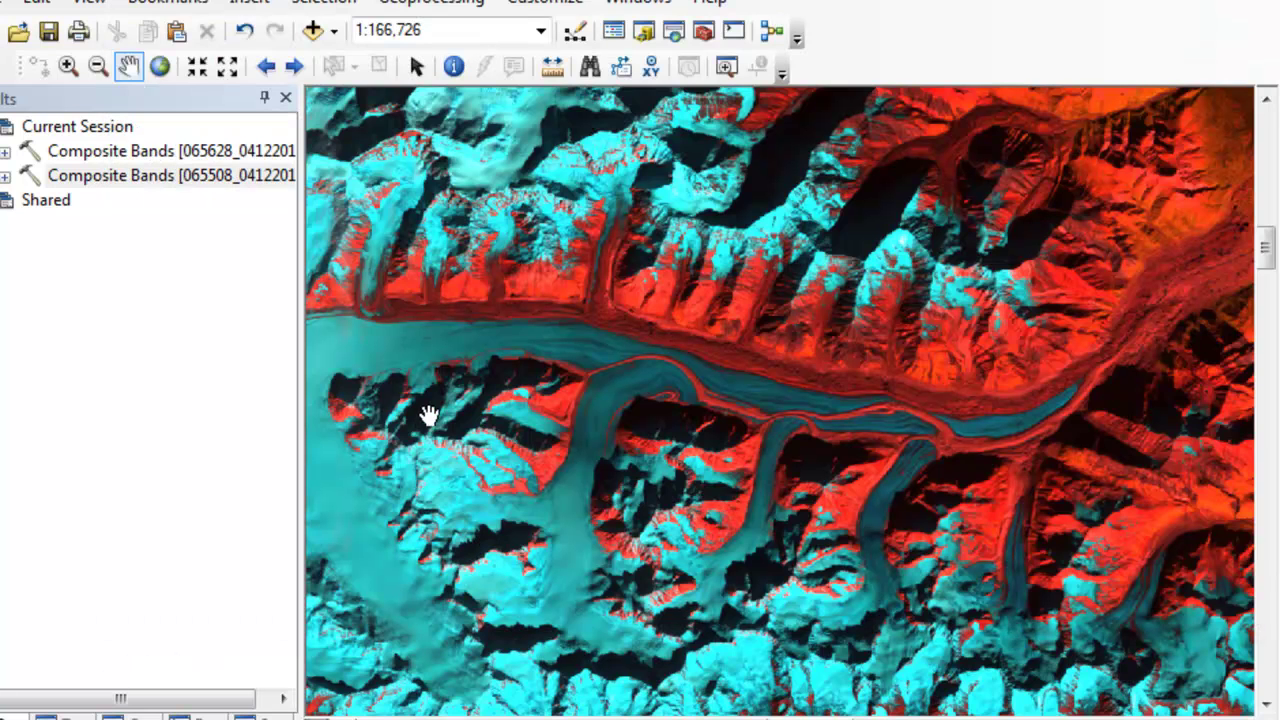
# Check Bands345_Sept1986.tif at full extent, return to the glacier view, and review its 3-2-1 stretched symbology
pyautogui.click(226, 67)
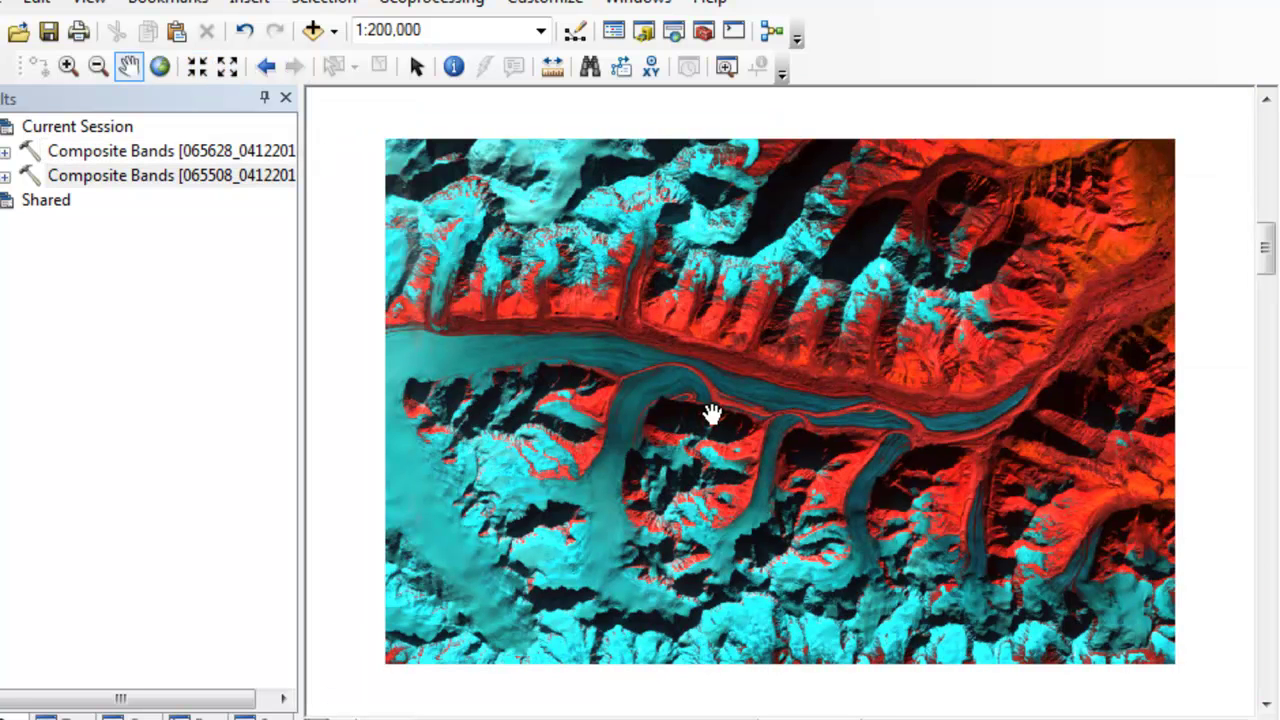
pyautogui.click(266, 66)
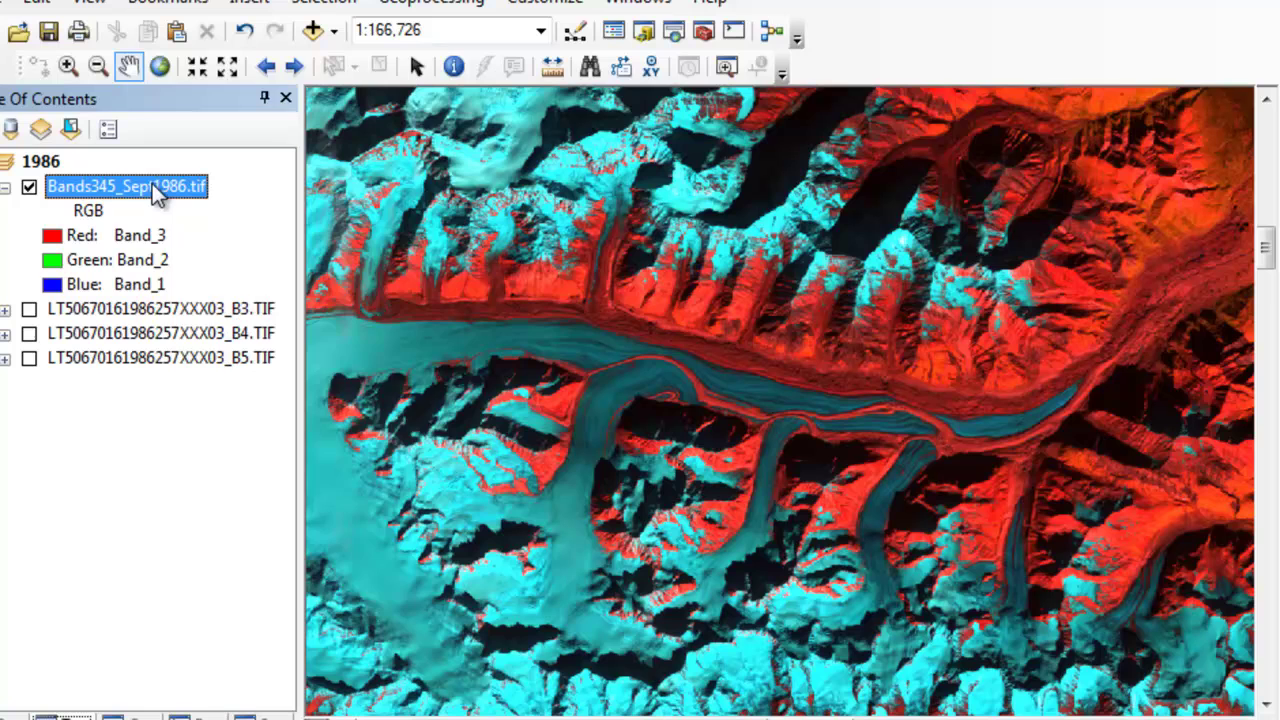
pyautogui.rightClick(152, 183)
pyautogui.click(234, 580)
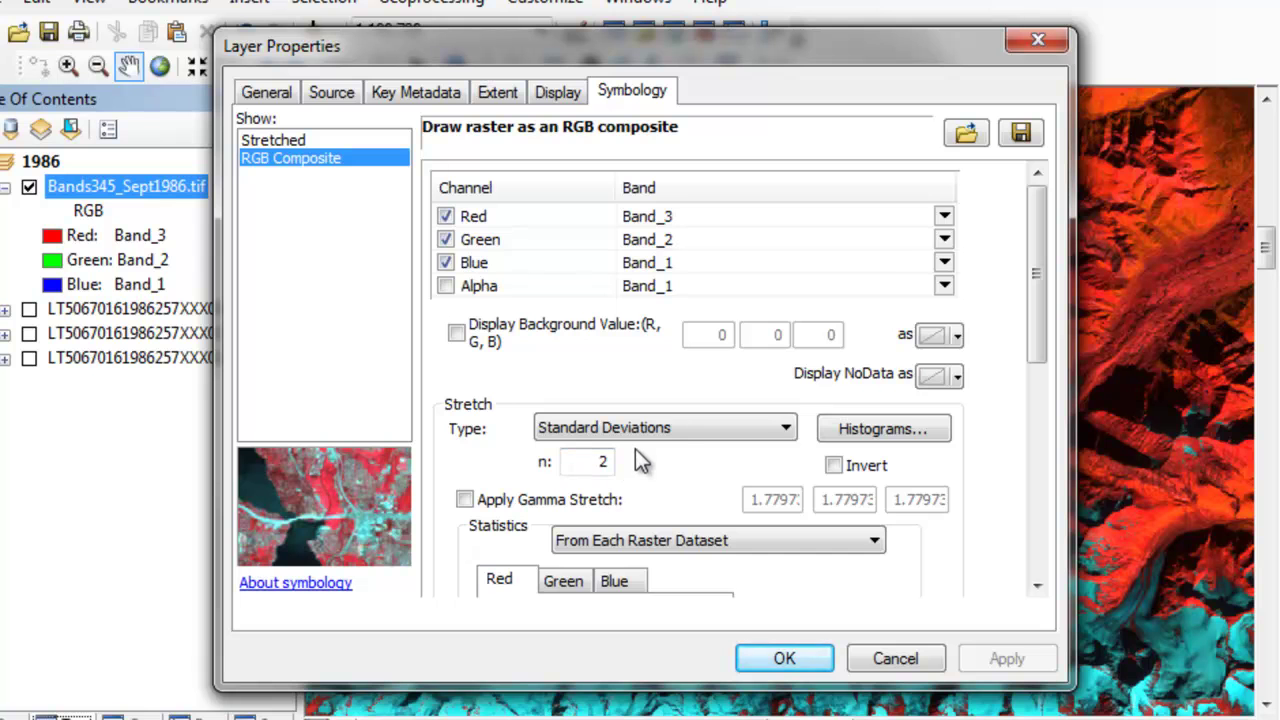
pyautogui.click(767, 667)
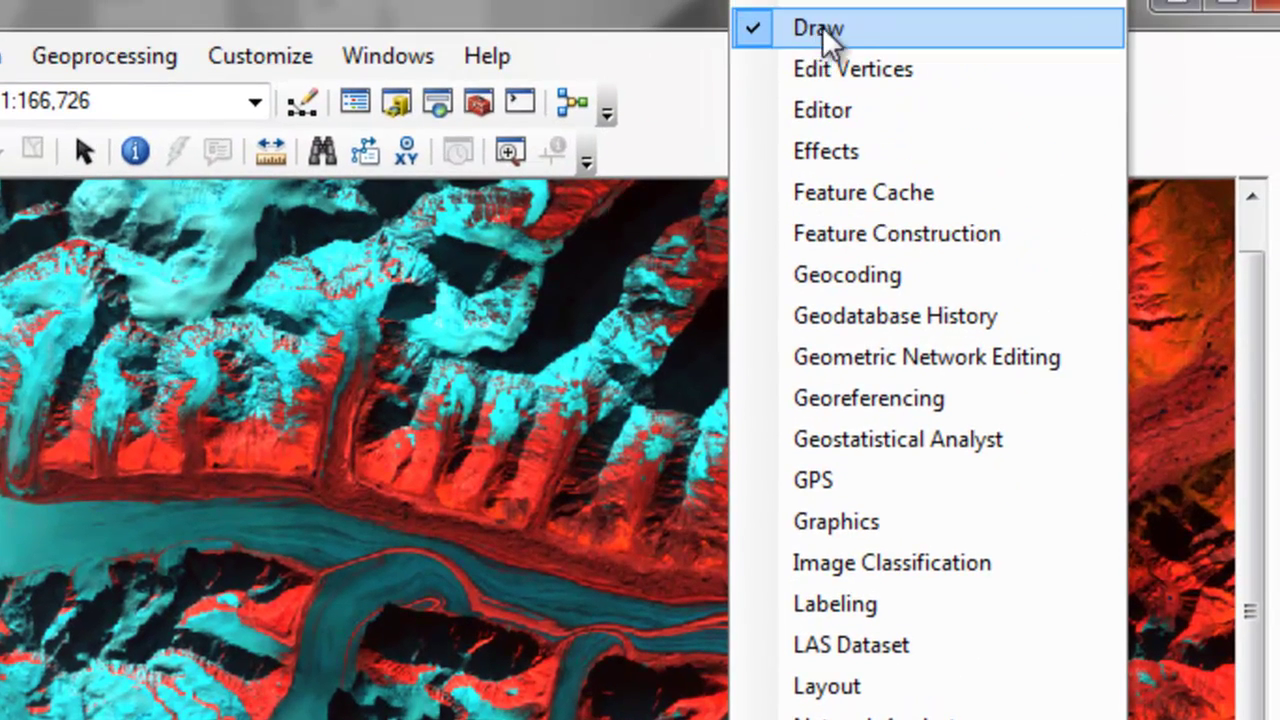
# Add a text label above the glacier reading 'Black Rapids Glacier 1986-Sept-14'
pyautogui.click(1194, 82)
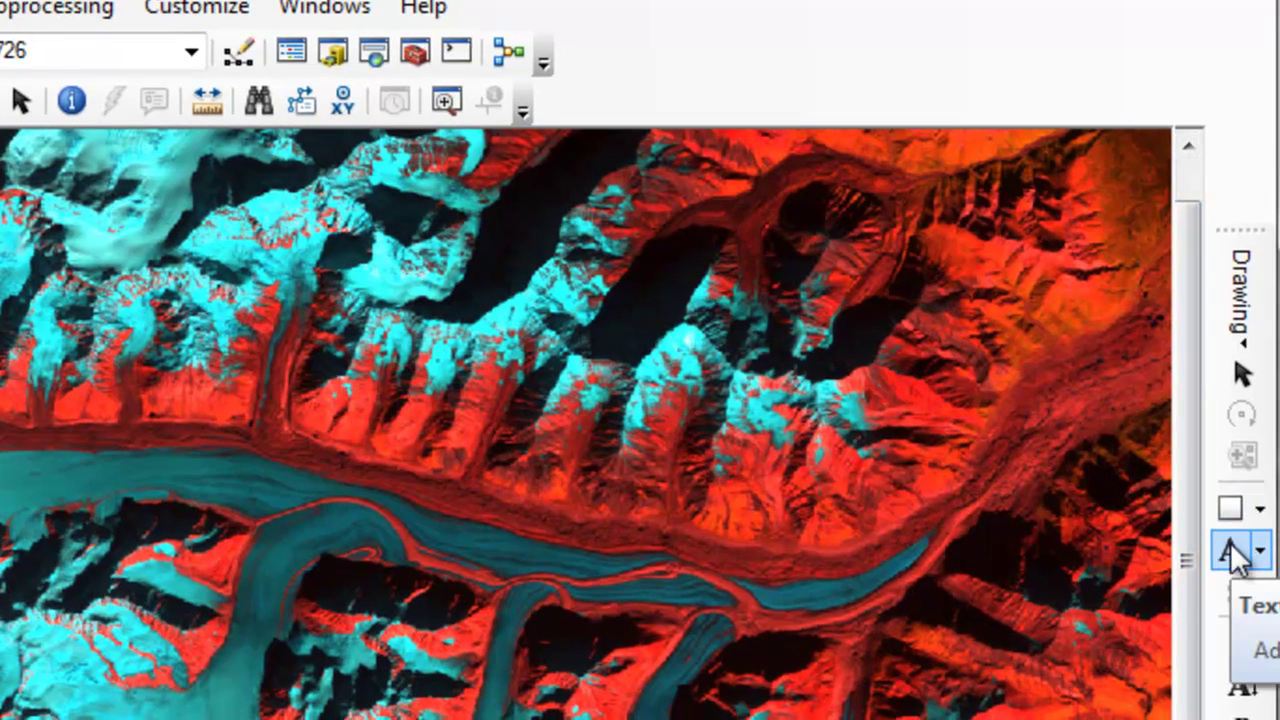
pyautogui.click(1232, 548)
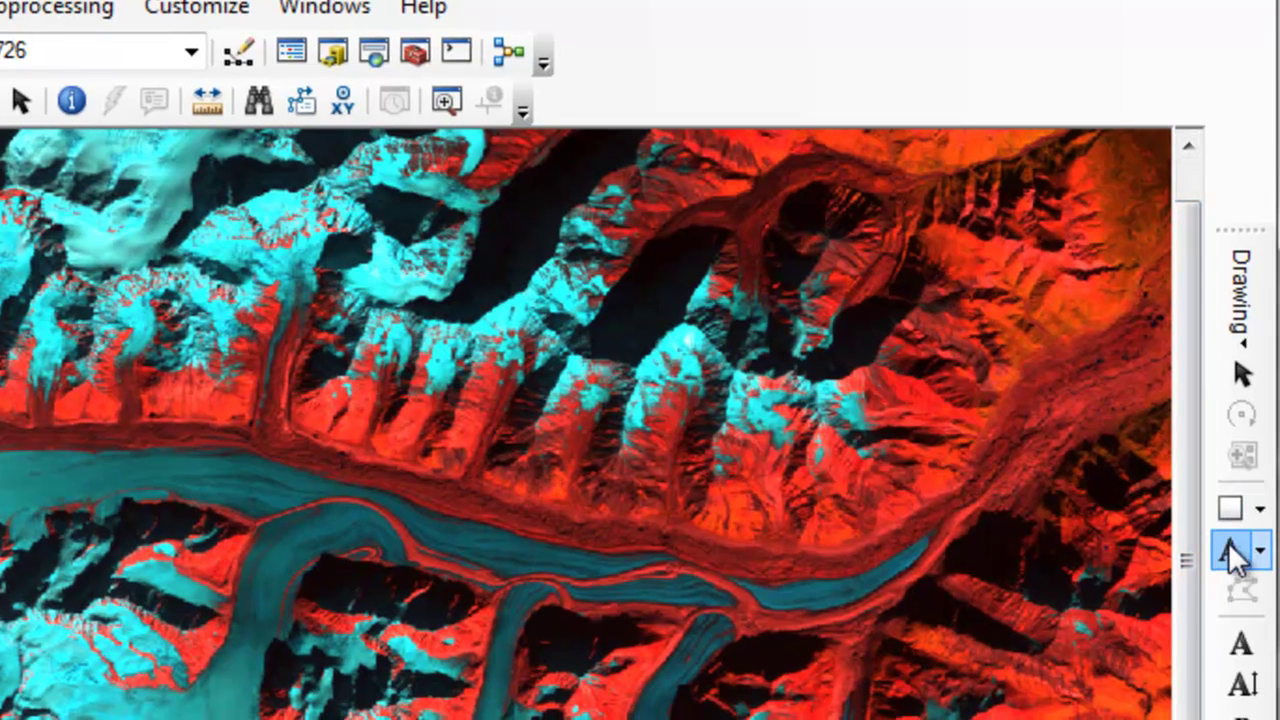
pyautogui.click(475, 478)
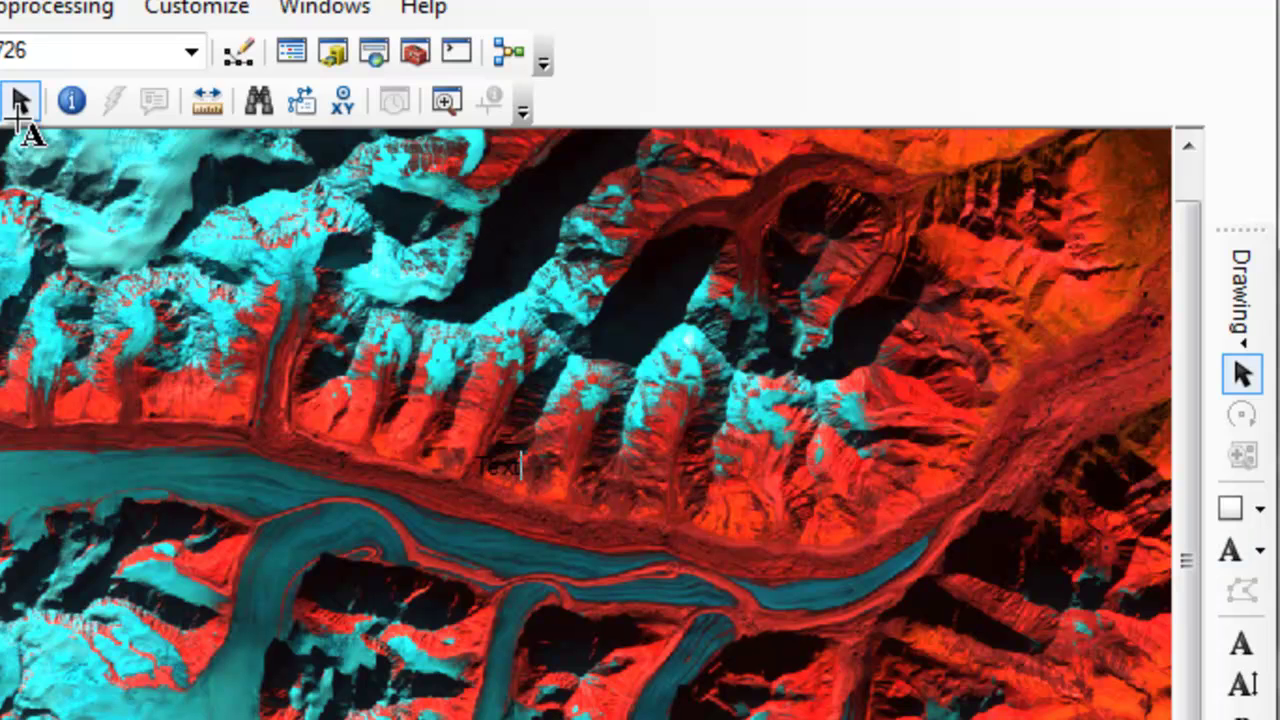
pyautogui.click(20, 100)
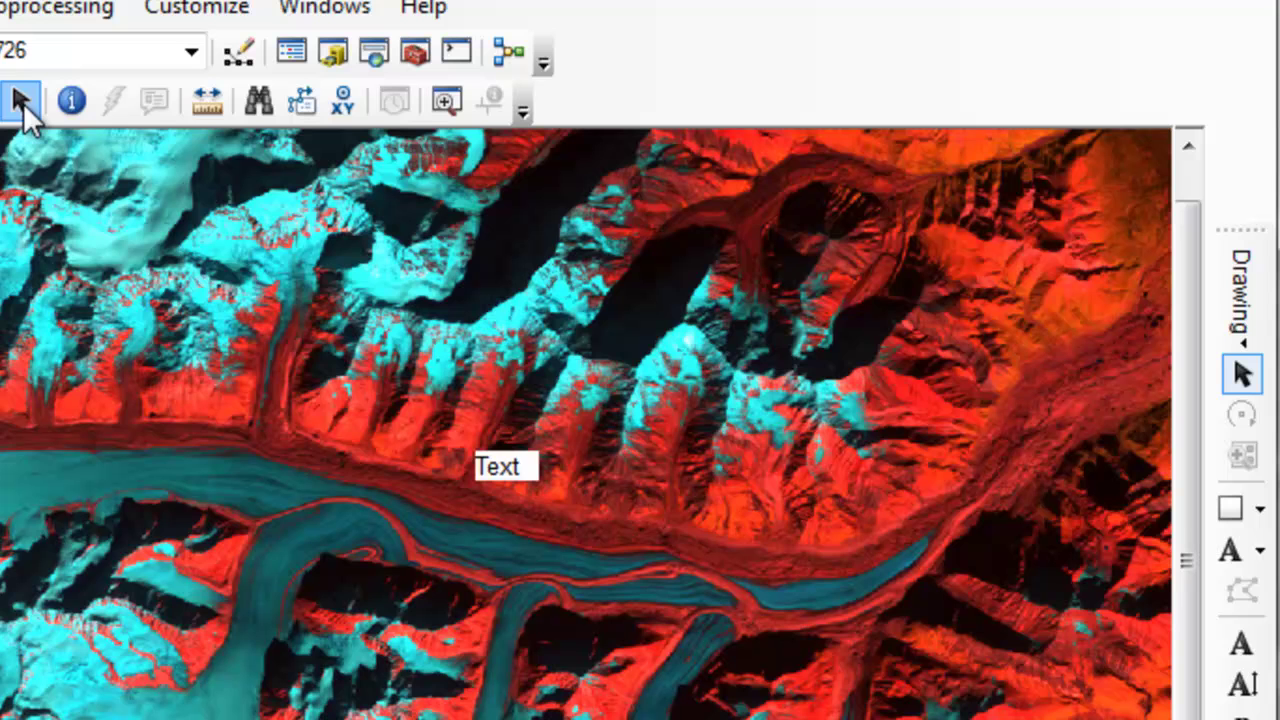
pyautogui.rightClick(492, 466)
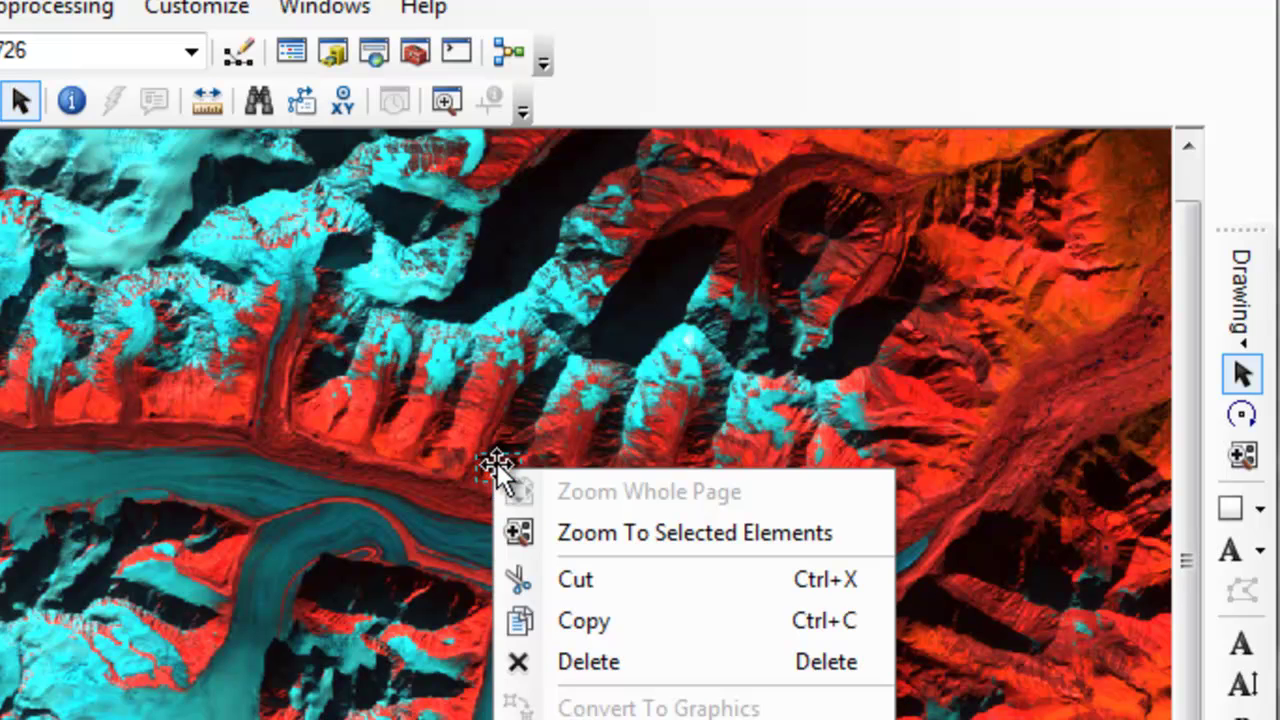
pyautogui.click(600, 715)
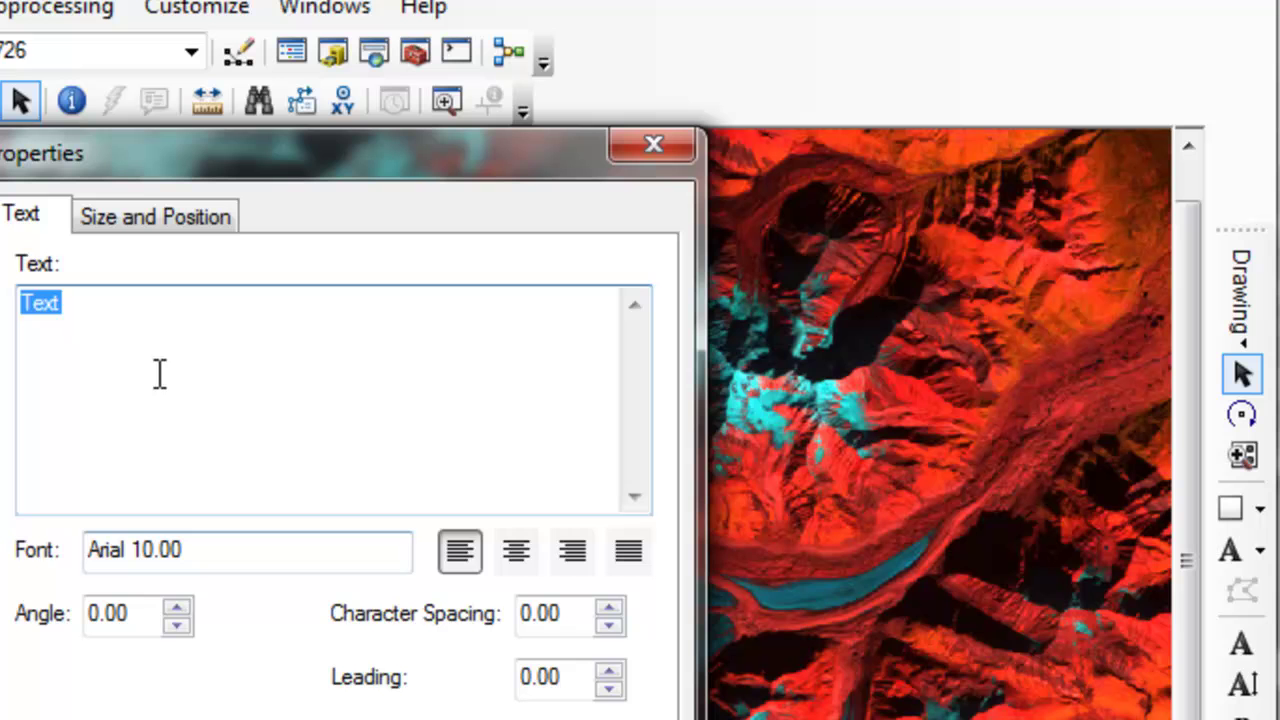
pyautogui.click(152, 320)
pyautogui.hotkey('ctrl', 'a')
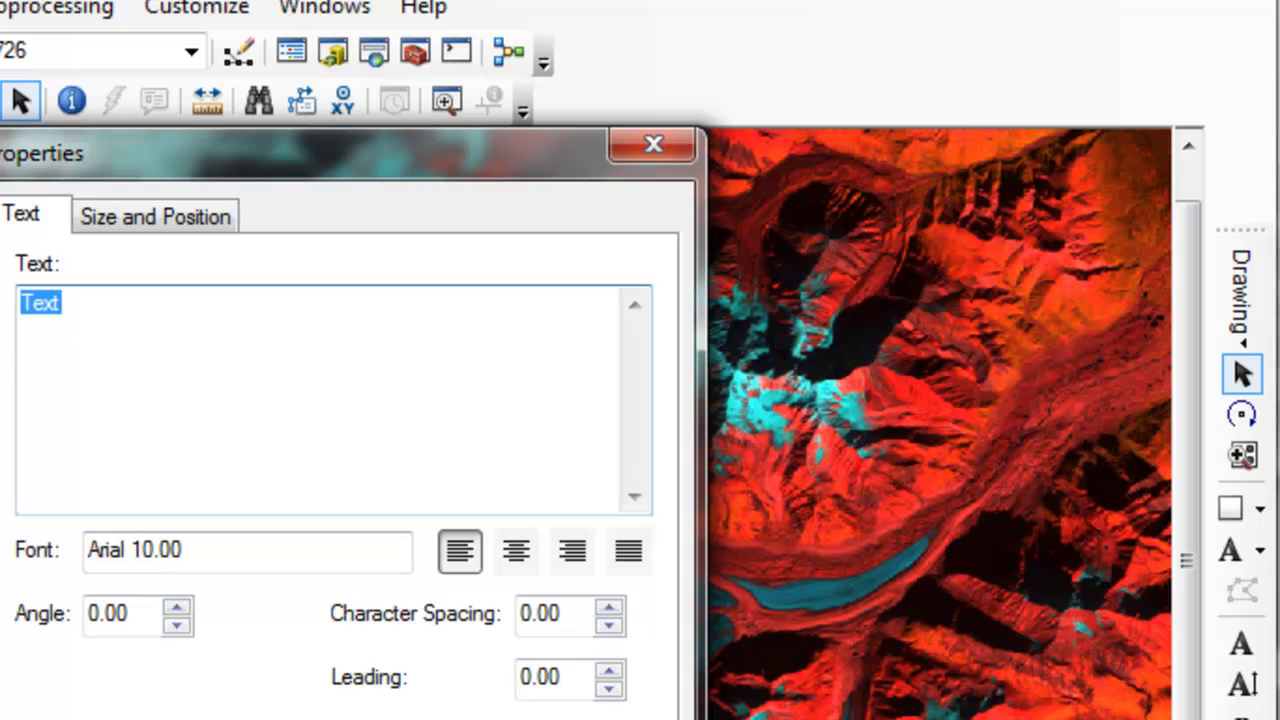
pyautogui.write('Black   Rapids   Glacier')
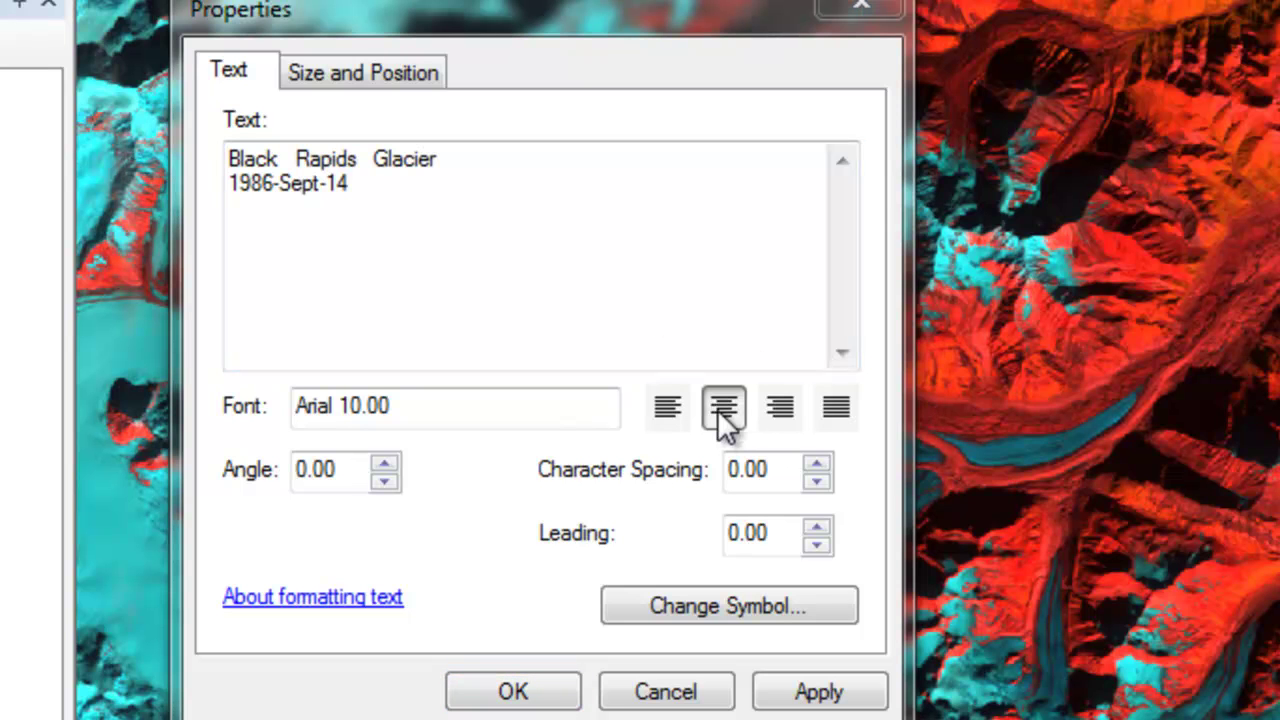
# Set the title font to size 28, bold and italic
pyautogui.click(691, 605)
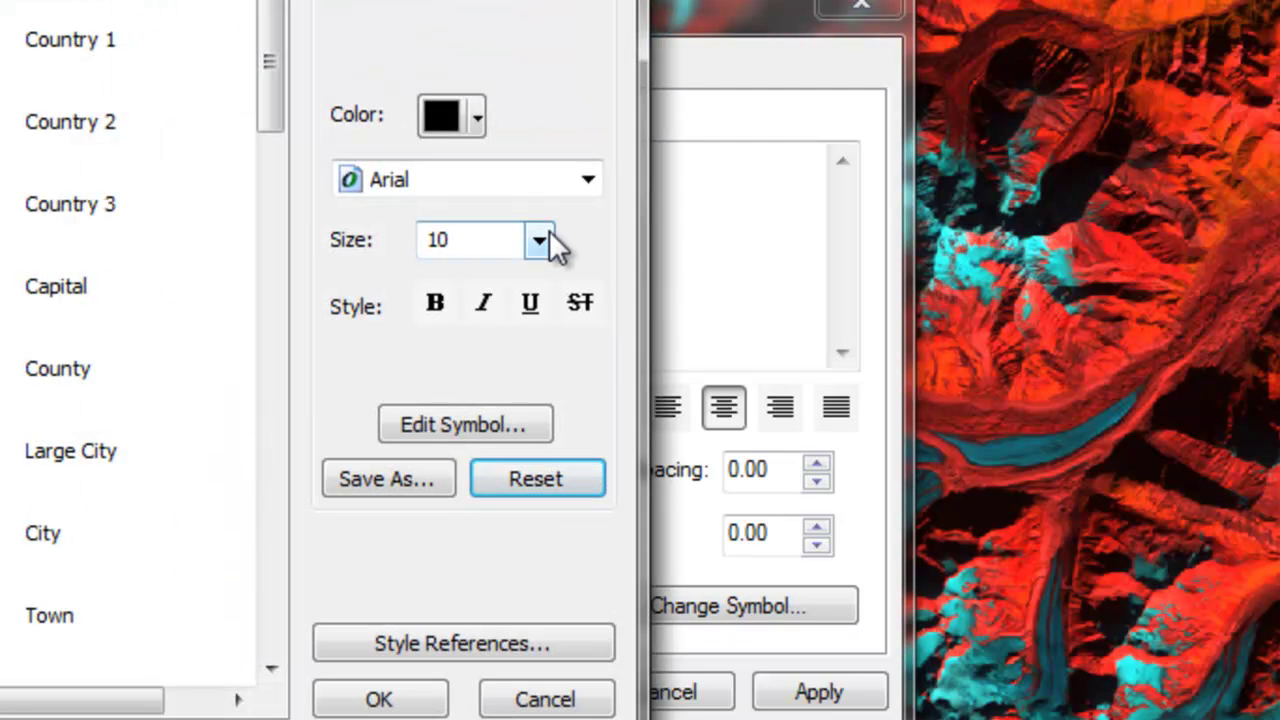
pyautogui.click(540, 240)
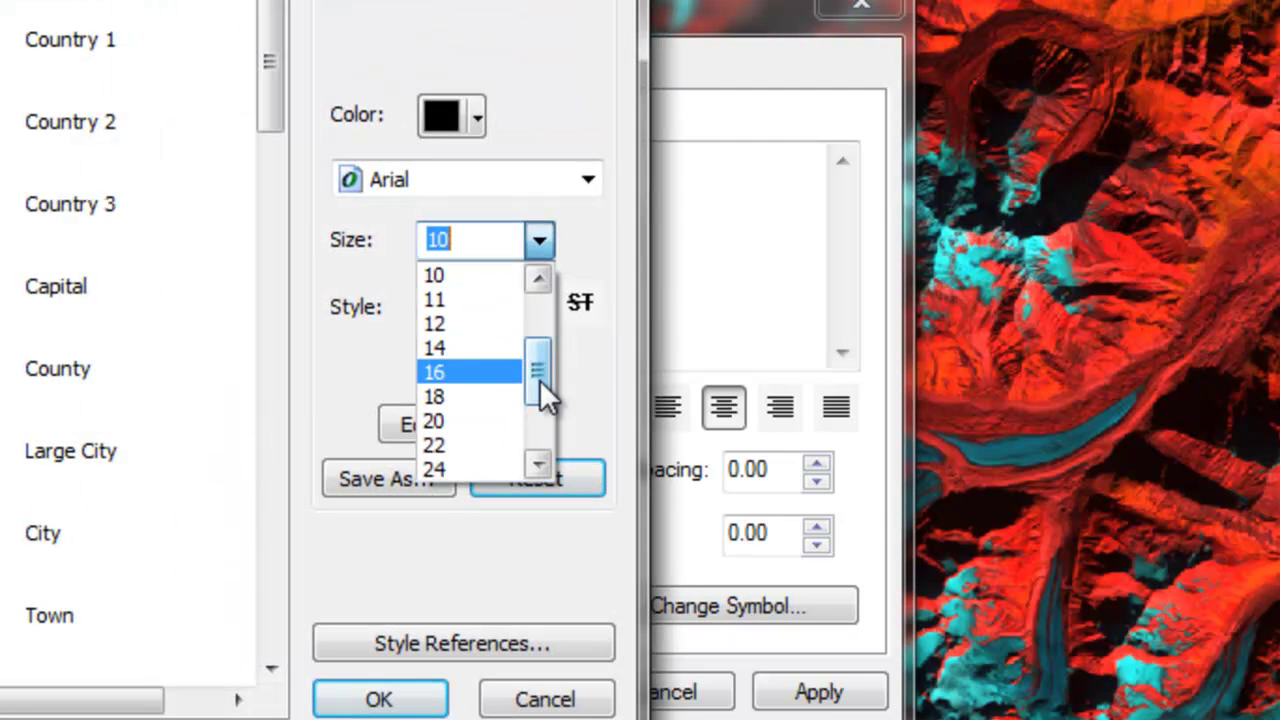
pyautogui.moveTo(541, 386); pyautogui.dragTo(538, 400)
pyautogui.click(458, 466)
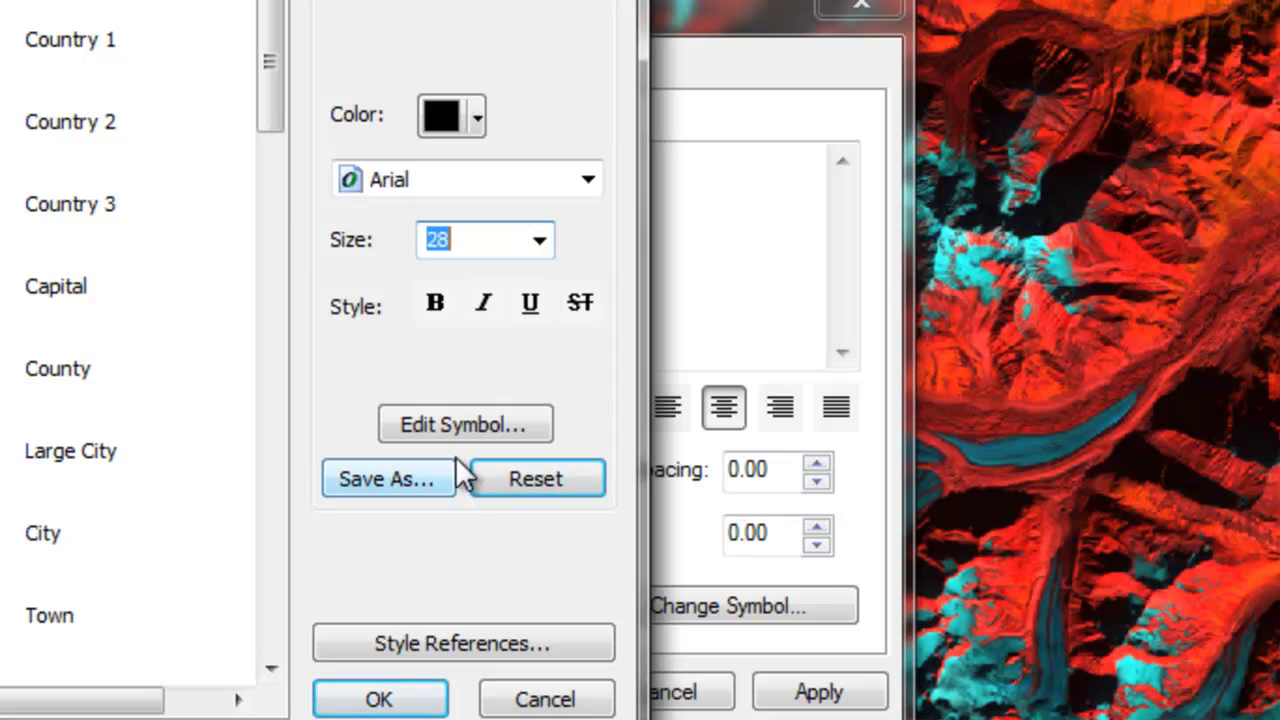
pyautogui.click(436, 303)
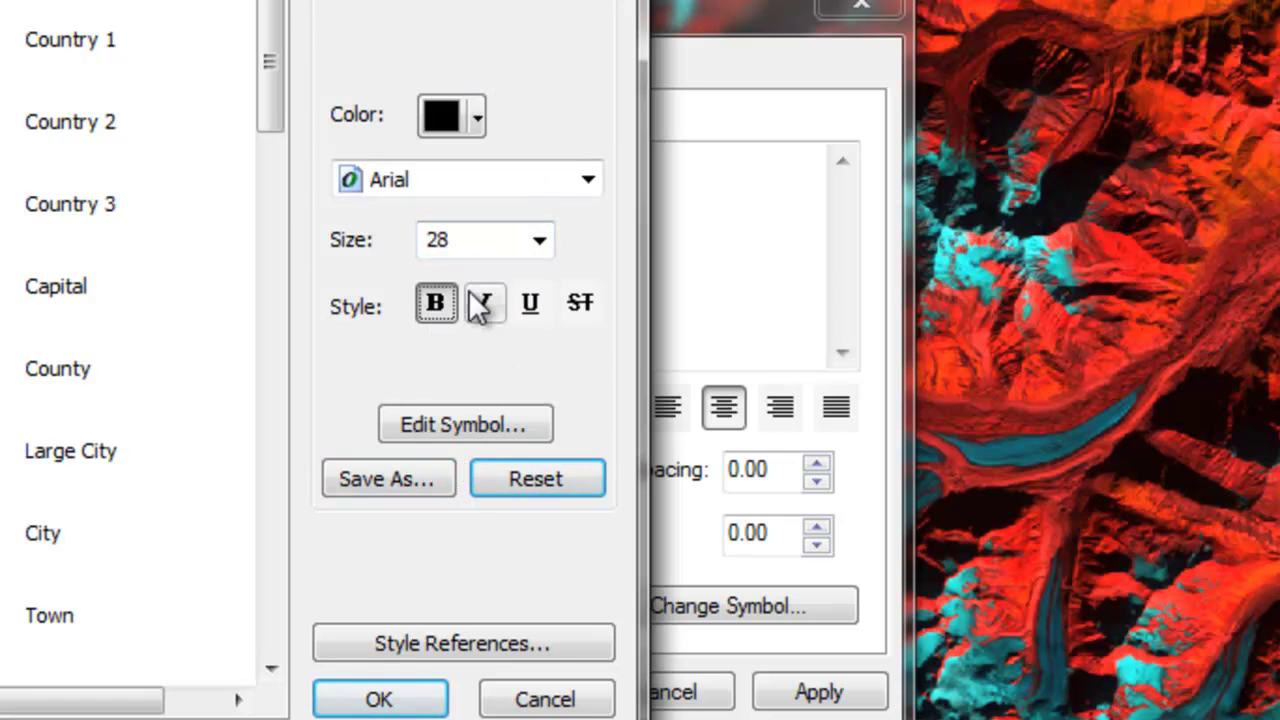
pyautogui.click(479, 305)
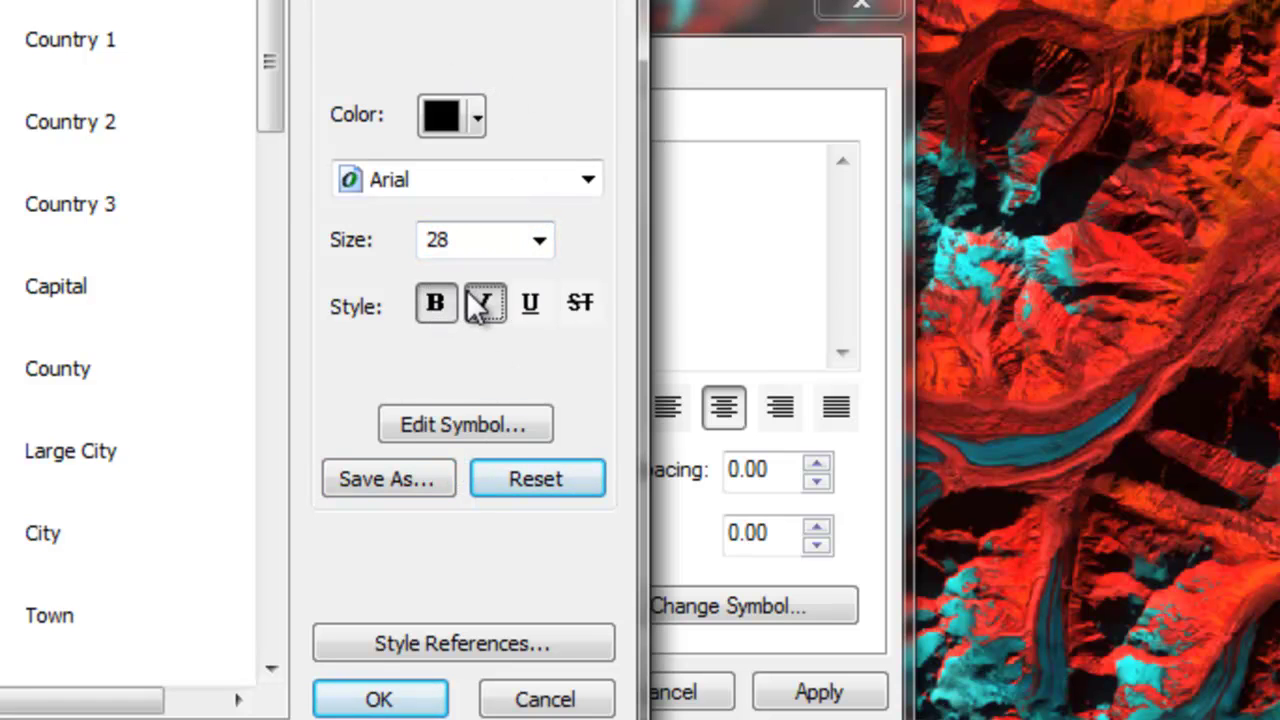
# Give the title a halo mask, apply it, and centre-align its two lines
pyautogui.click(463, 419)
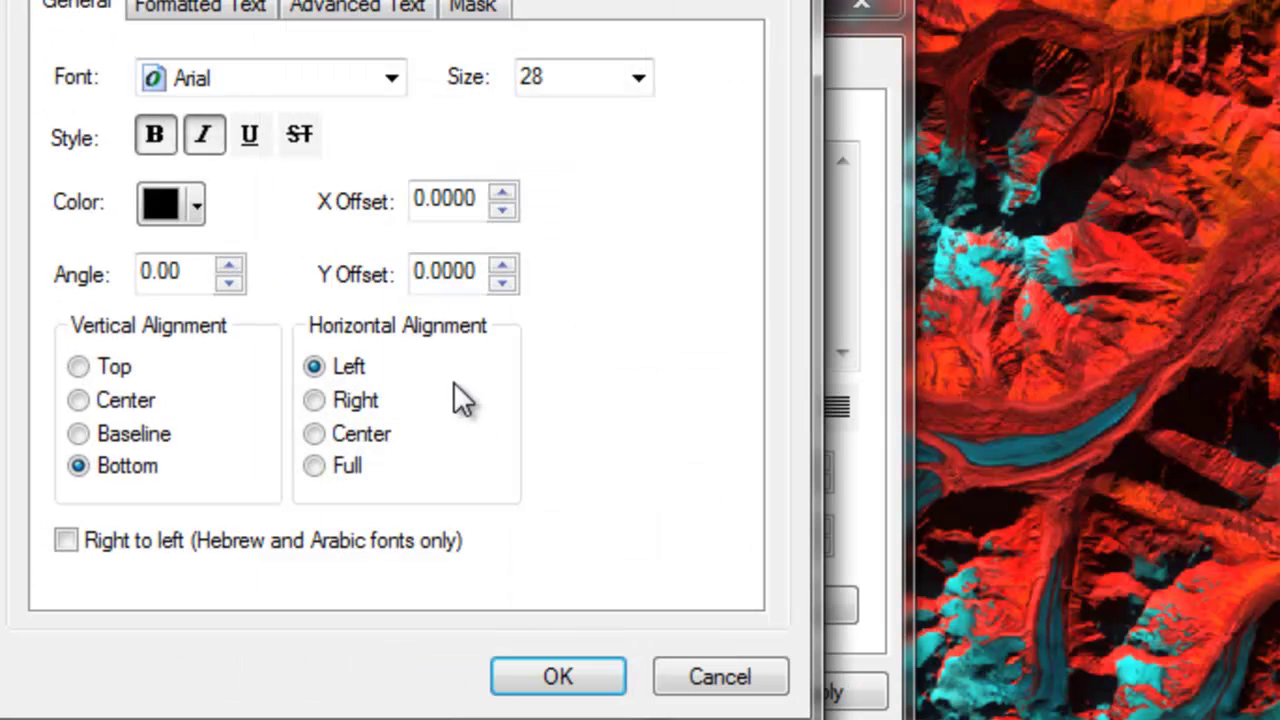
pyautogui.click(498, 10)
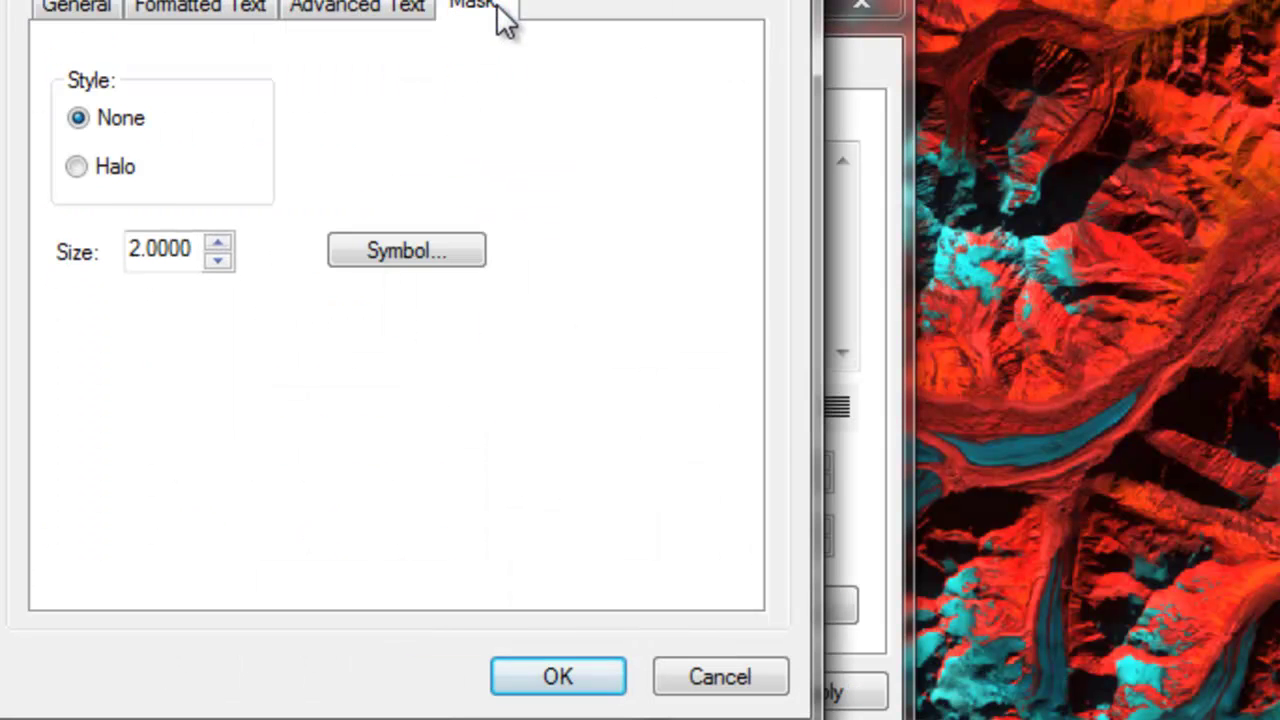
pyautogui.click(78, 167)
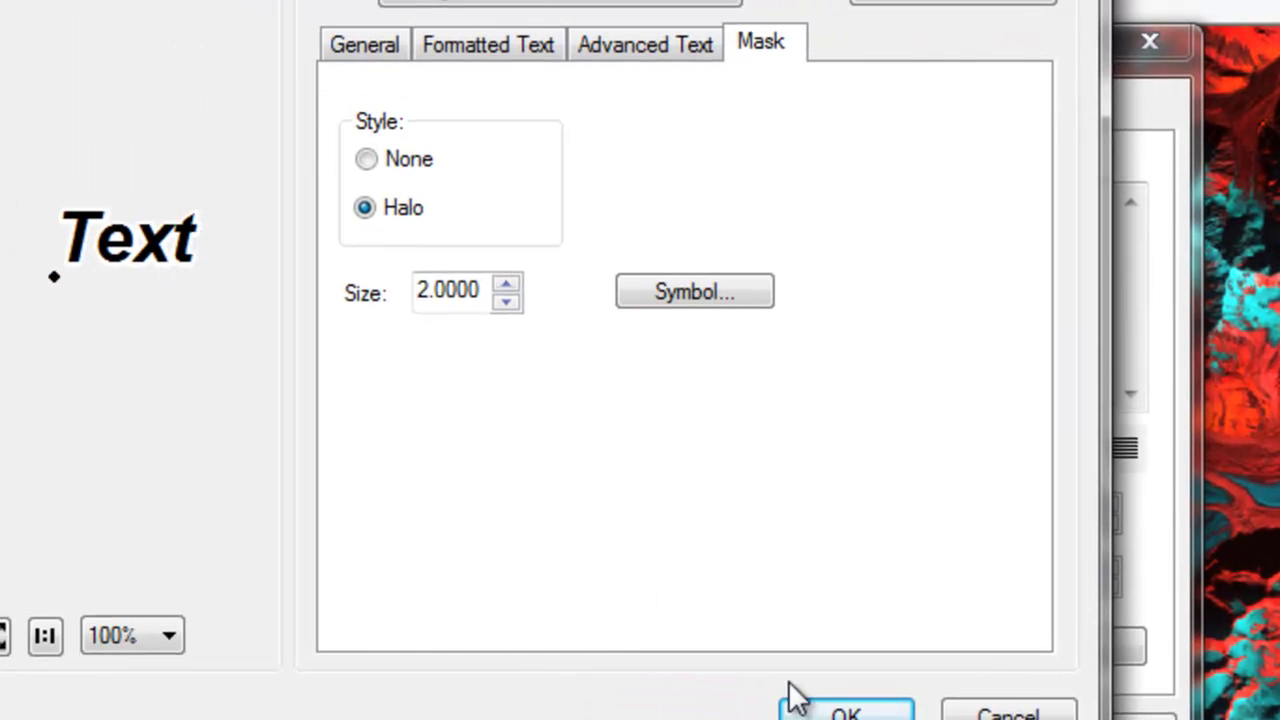
pyautogui.click(846, 709)
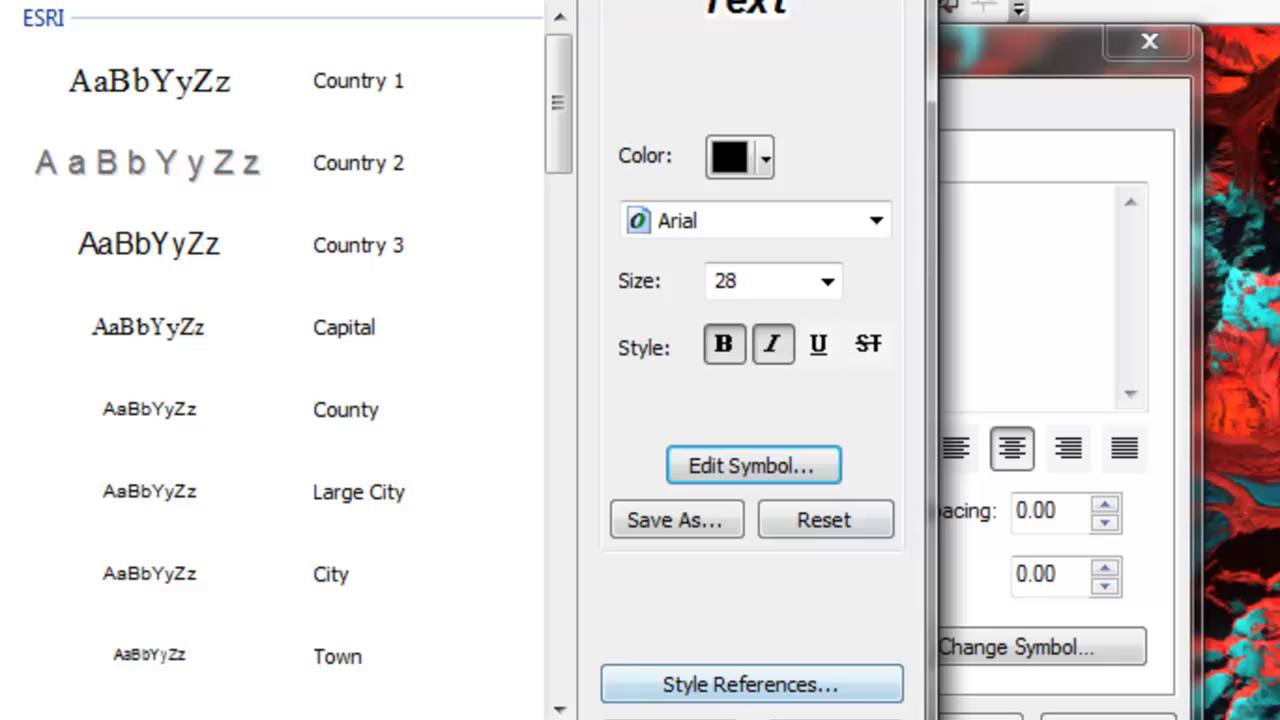
pyautogui.click(680, 716)
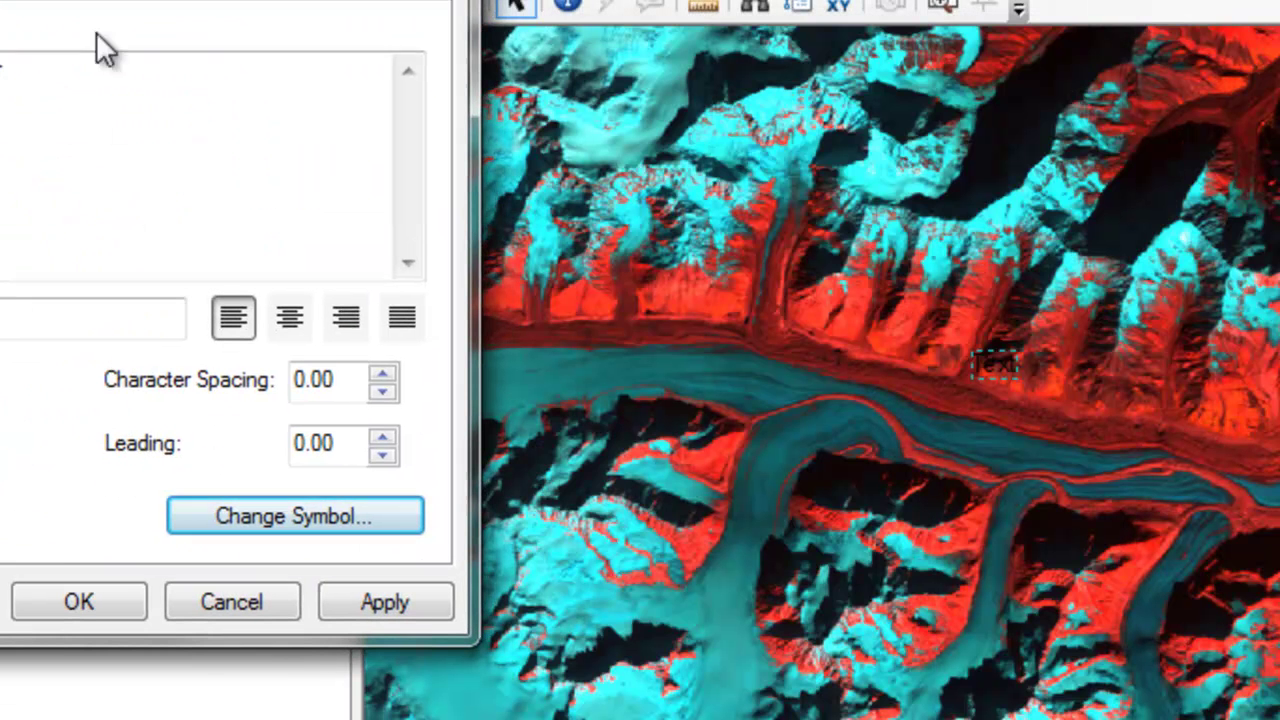
pyautogui.click(394, 591)
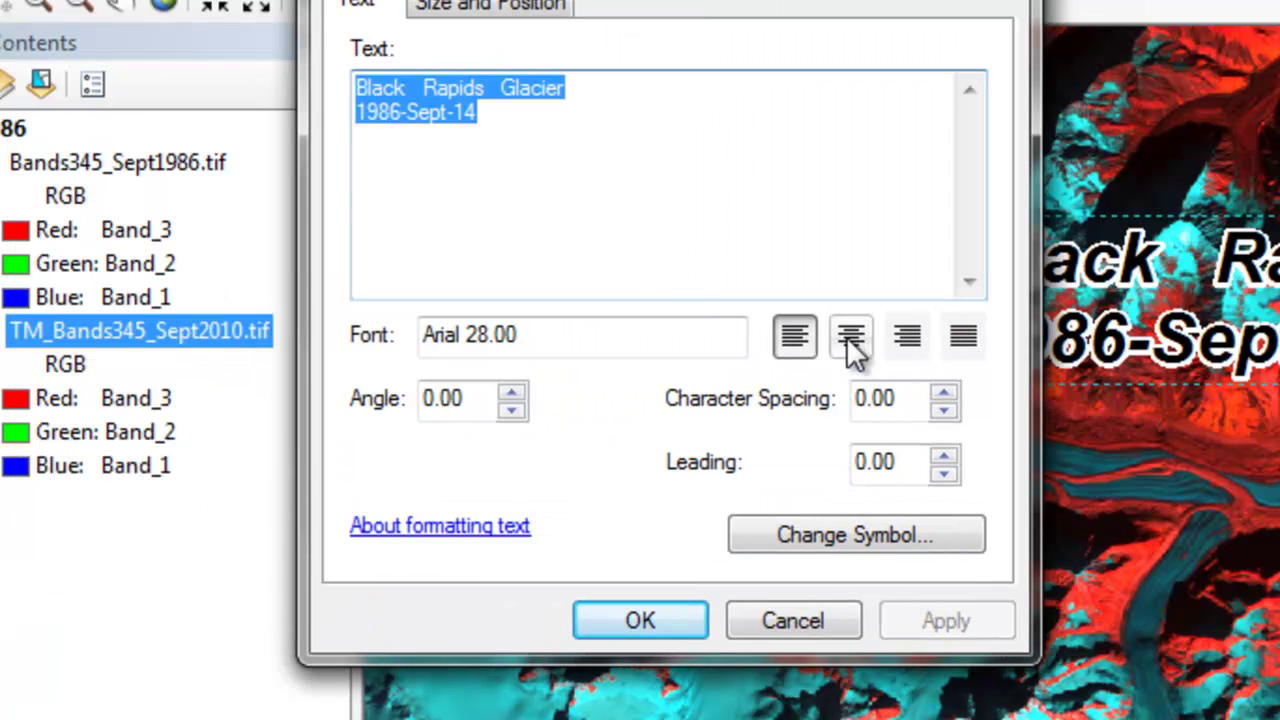
pyautogui.click(290, 317)
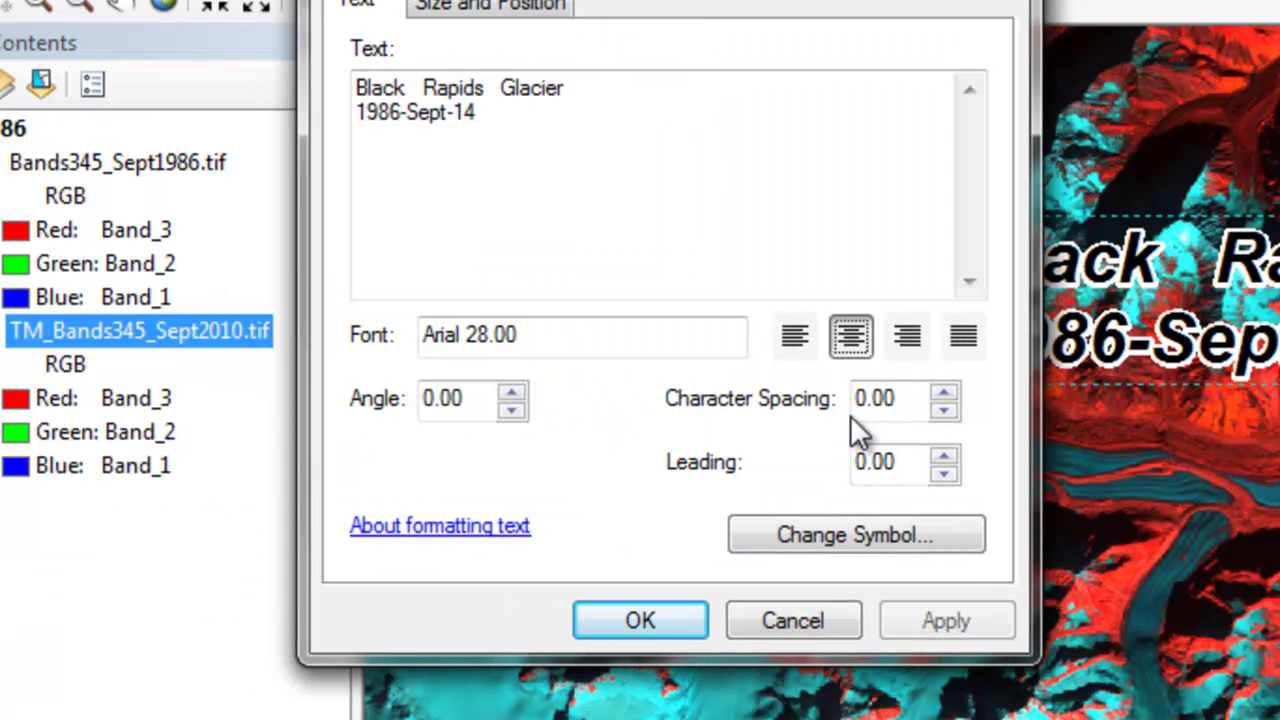
# Apply the centred title and export the map as a 300-dpi JPEG, BlackRapidsGlacier_14Sept1986.jpg
pyautogui.click(951, 609)
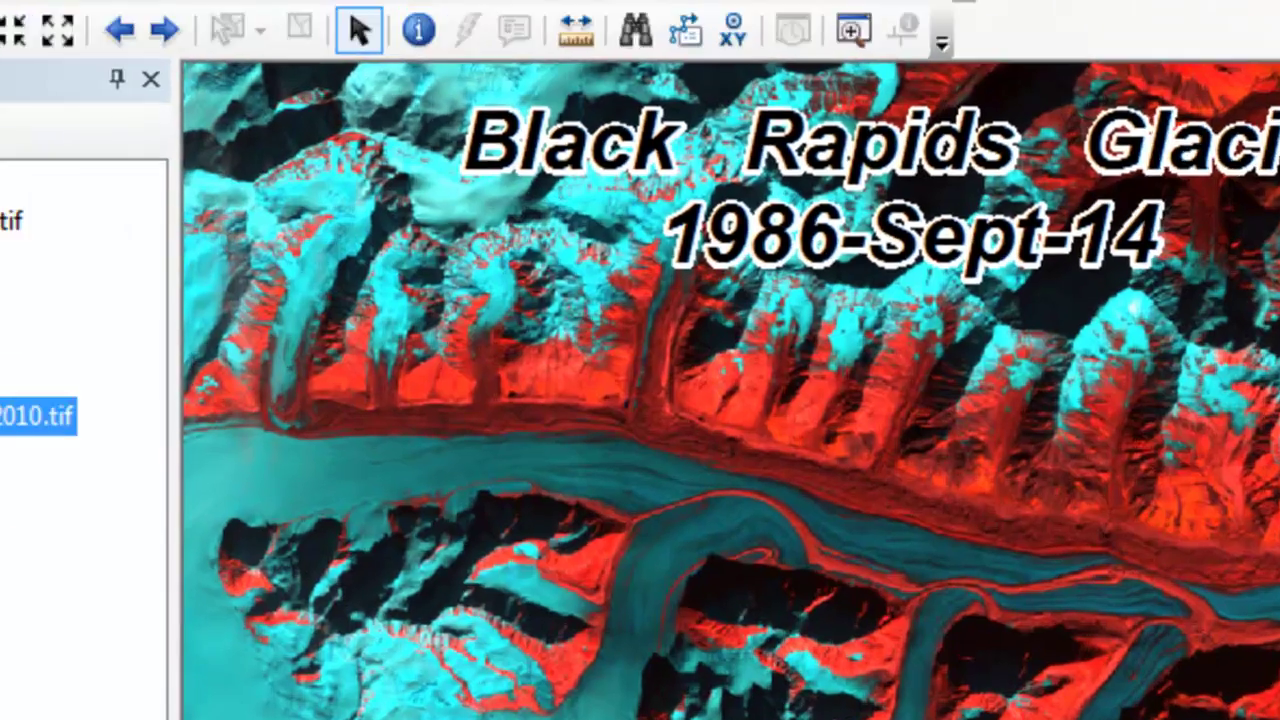
pyautogui.click(49, 43)
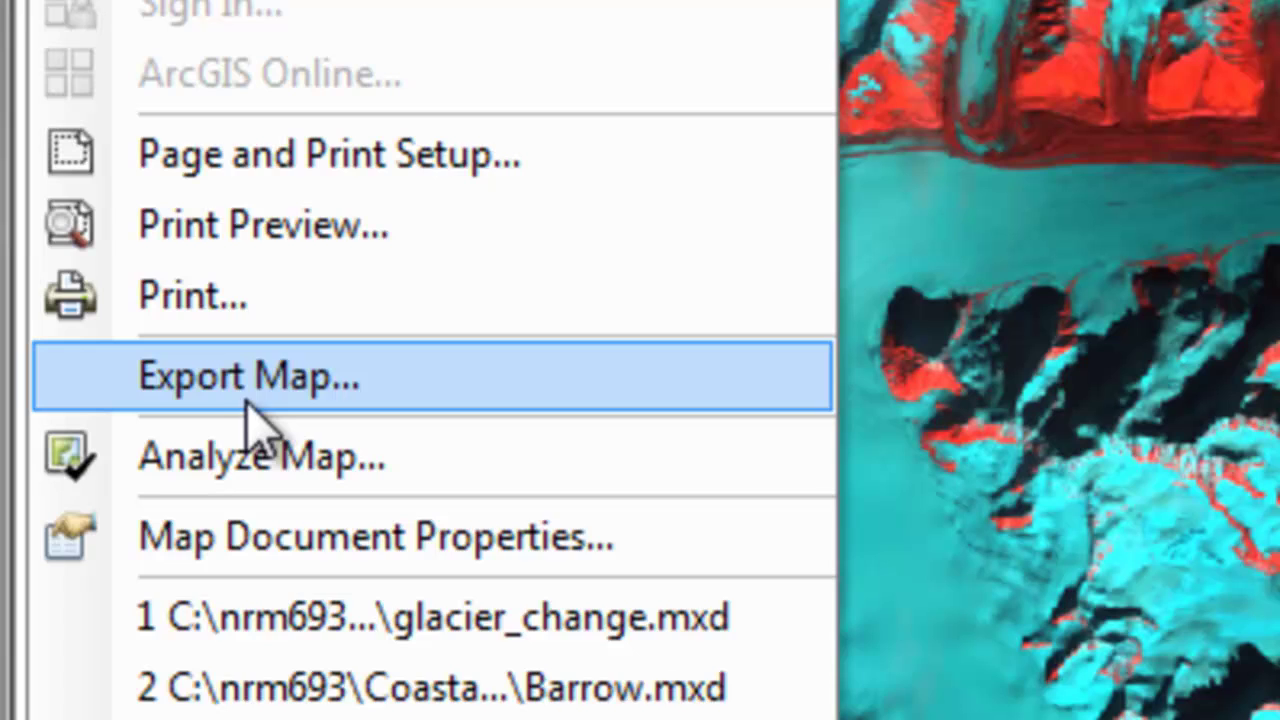
pyautogui.click(250, 688)
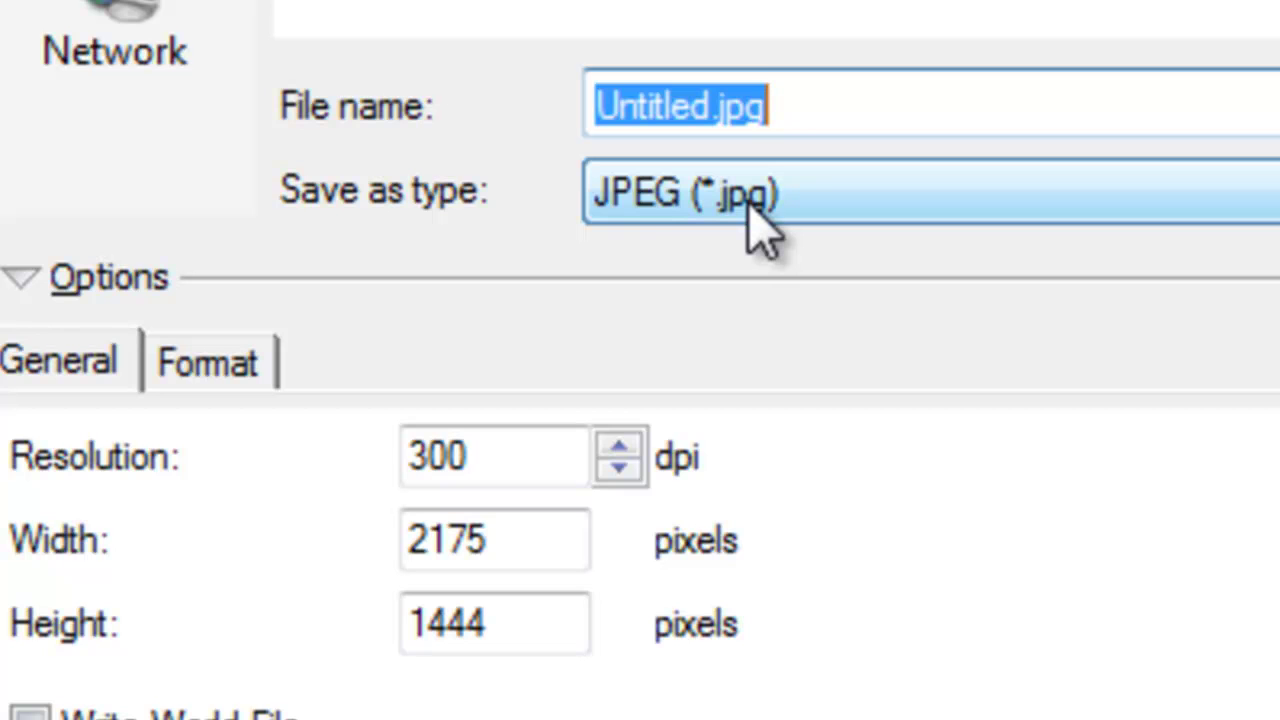
pyautogui.click(760, 225)
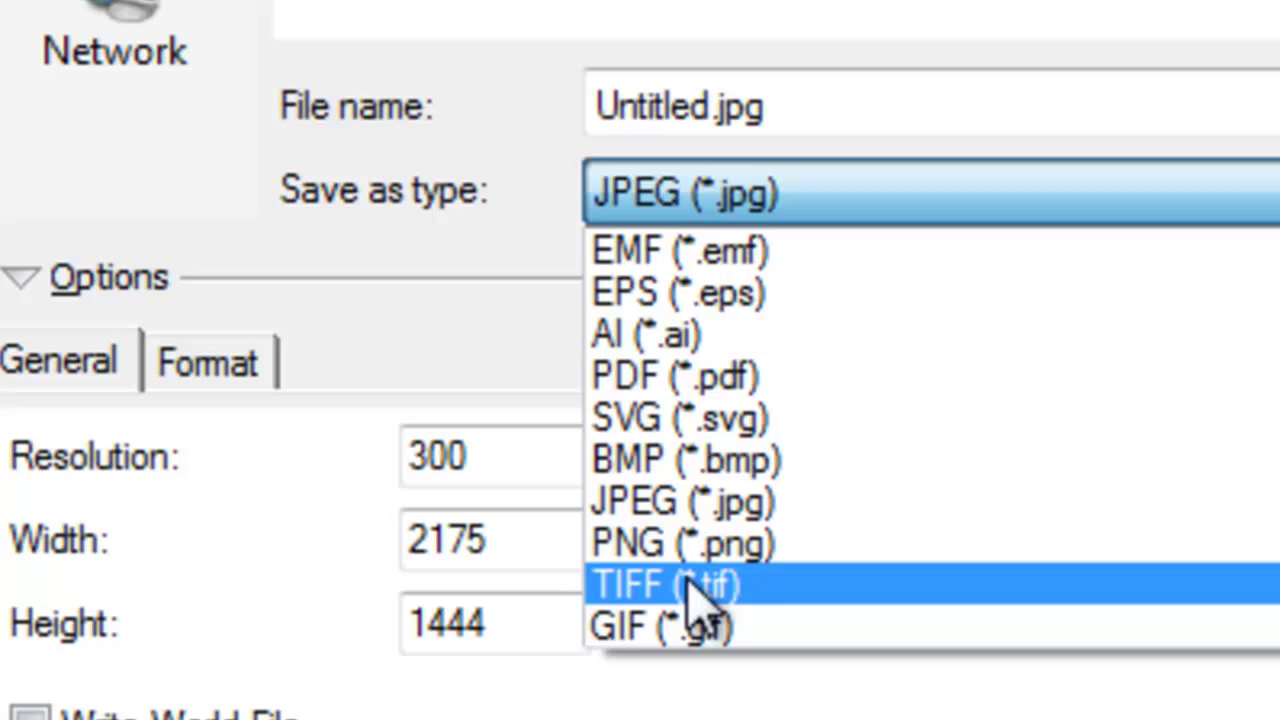
pyautogui.click(706, 503)
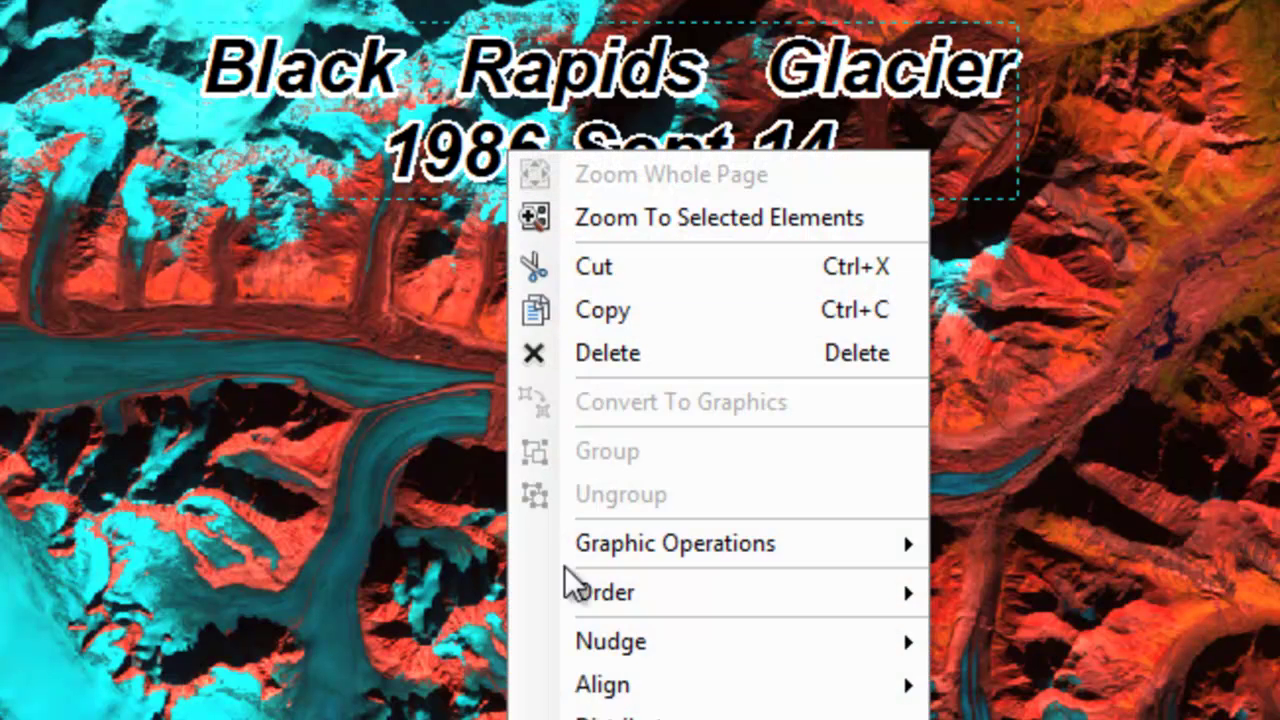
# Change the title's date line to 2010-Sept-16
pyautogui.click(620, 716)
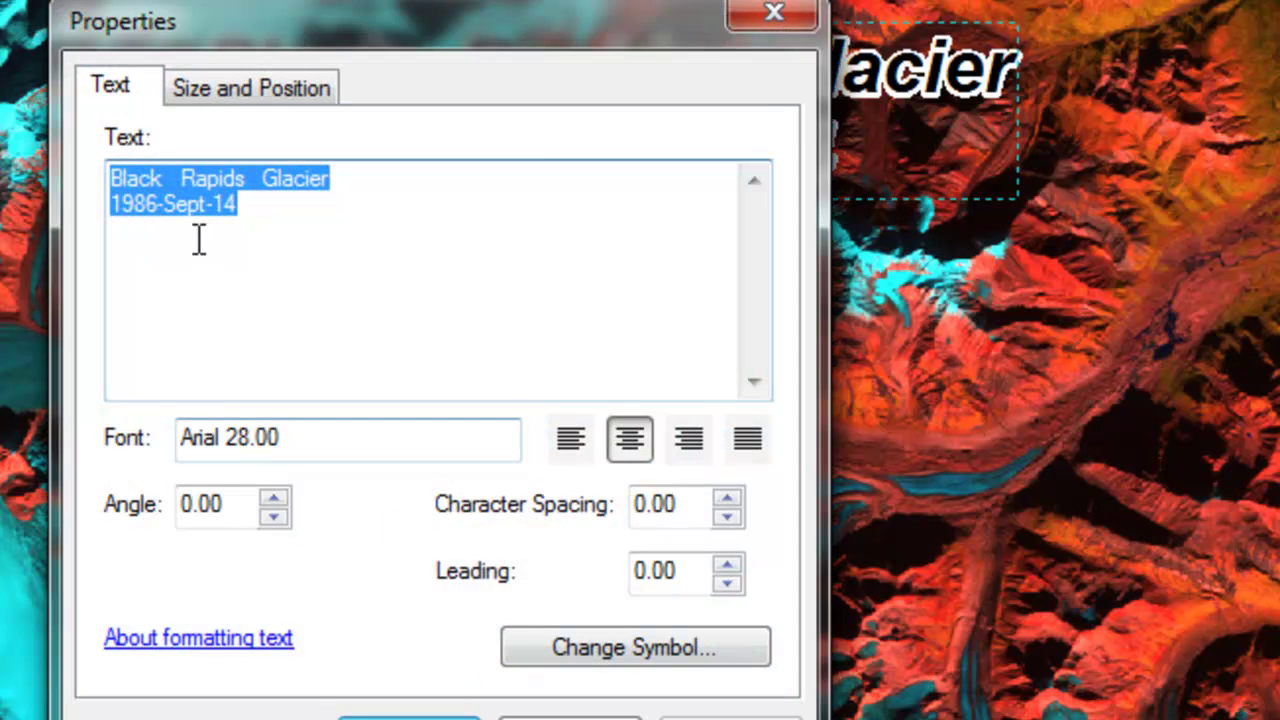
pyautogui.click(158, 210)
pyautogui.moveTo(158, 210); pyautogui.dragTo(87, 213)
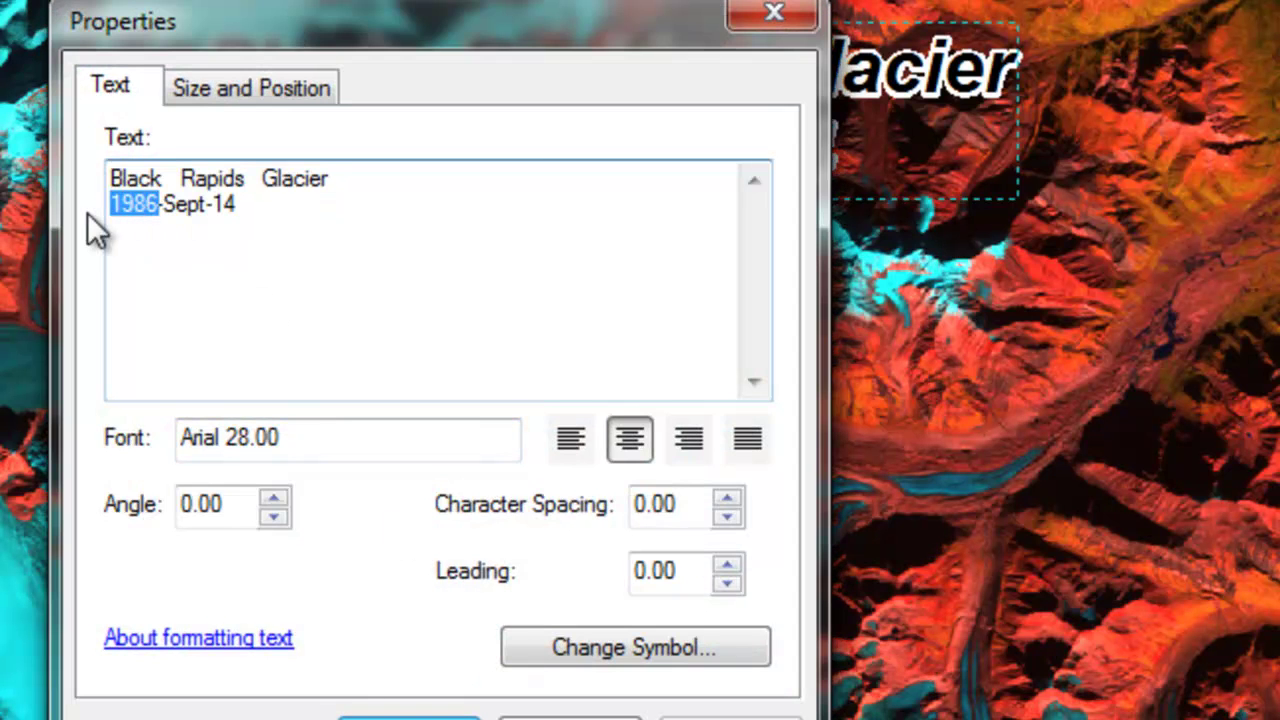
pyautogui.write('2010')
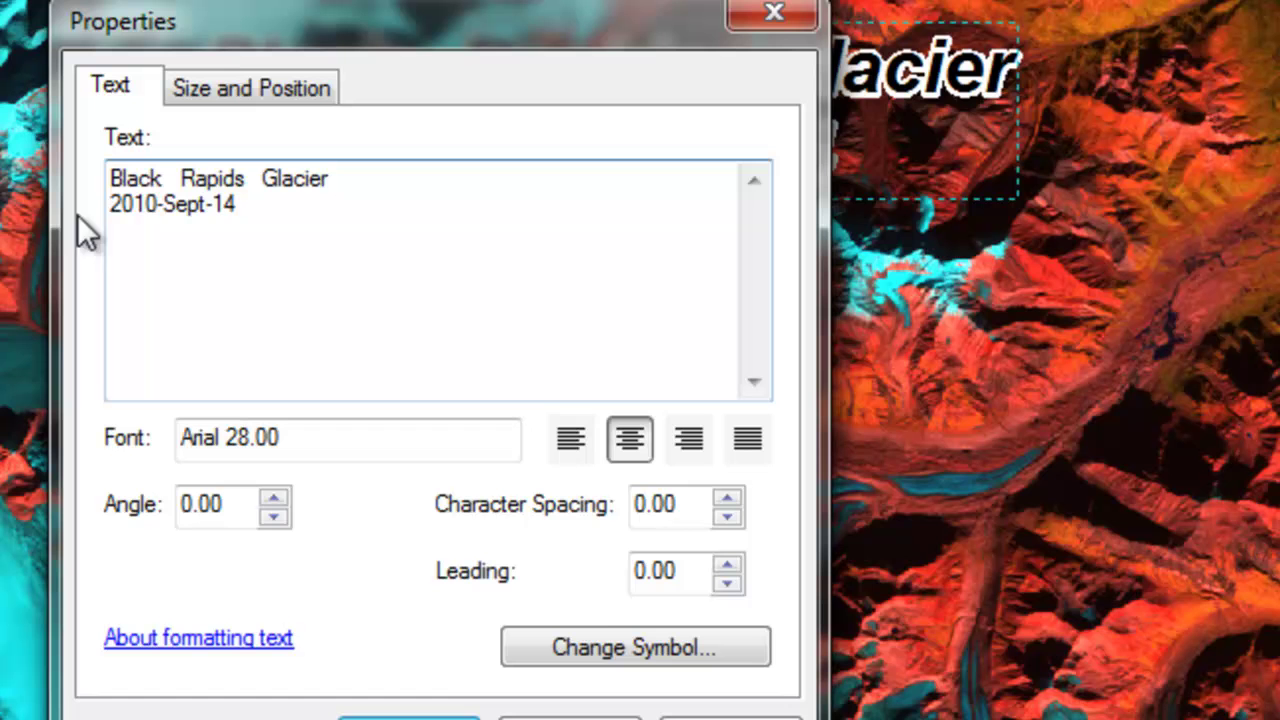
pyautogui.click(257, 204)
pyautogui.press('BackSpace')
pyautogui.write('6')
pyautogui.click(409, 719)
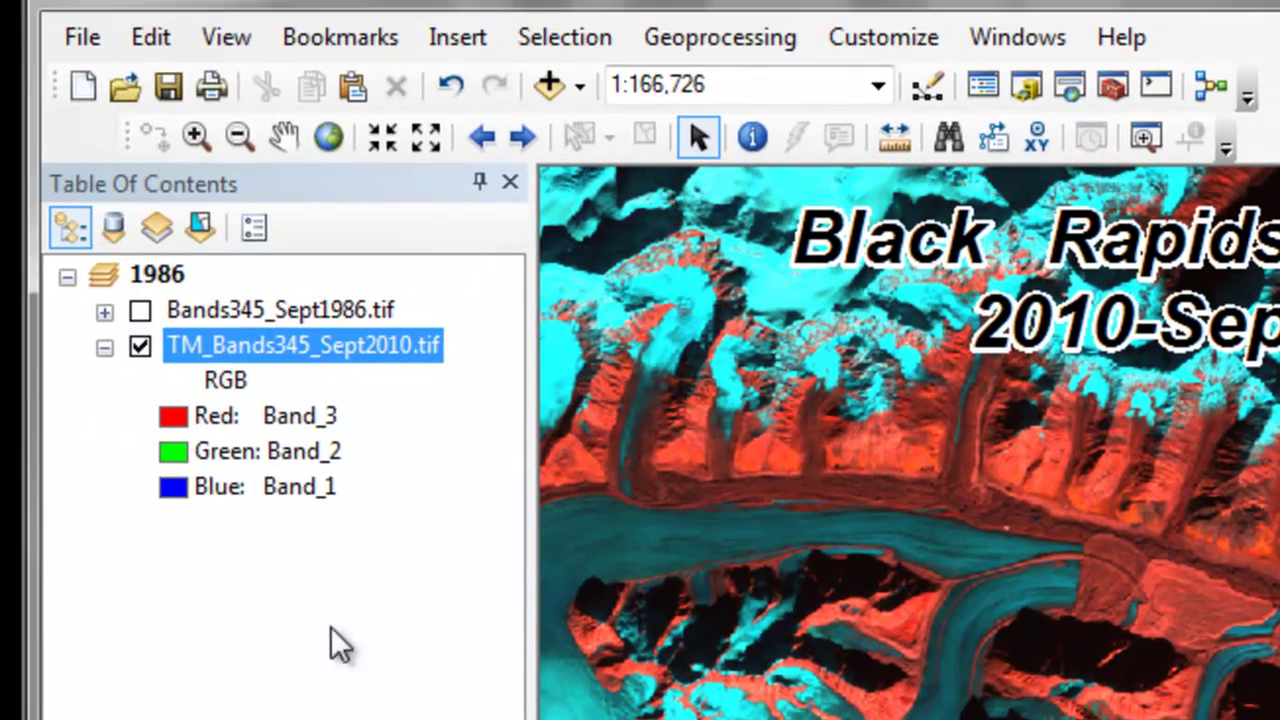
# Export the map as a JPEG named BlackRapidsGlacier_16Sept2010.jpg at 300 dpi
pyautogui.click(81, 39)
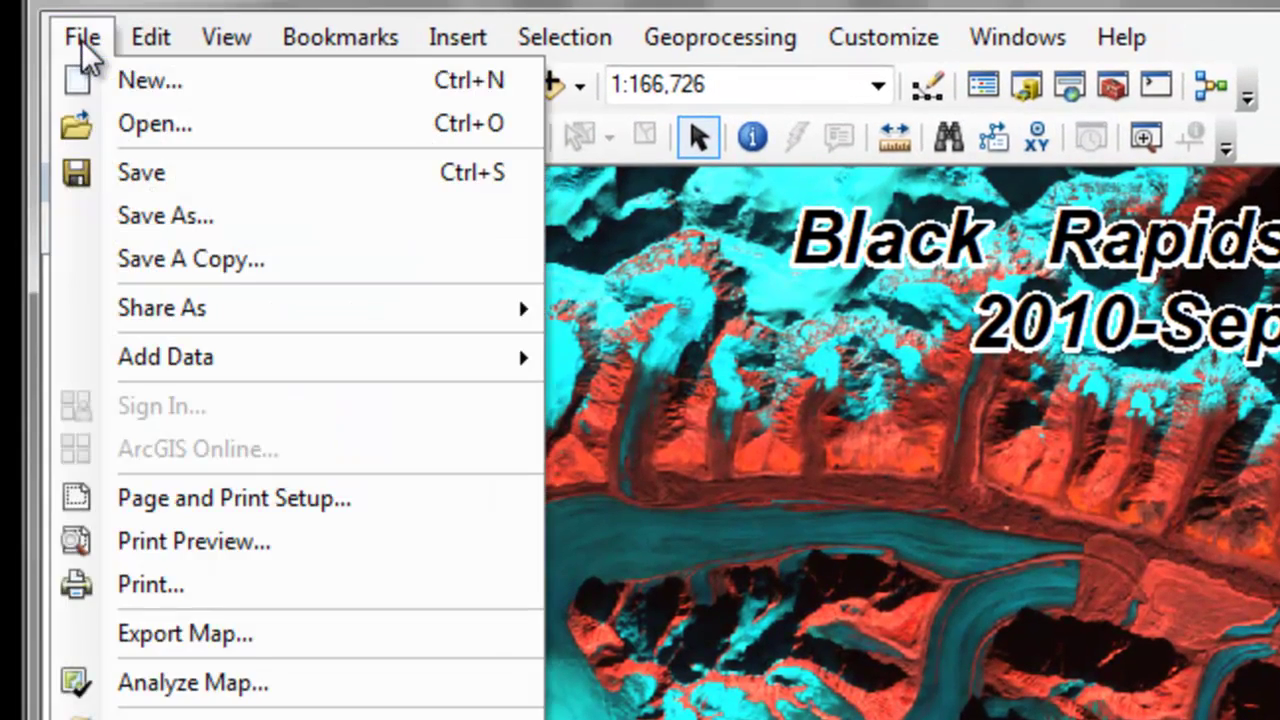
pyautogui.click(236, 634)
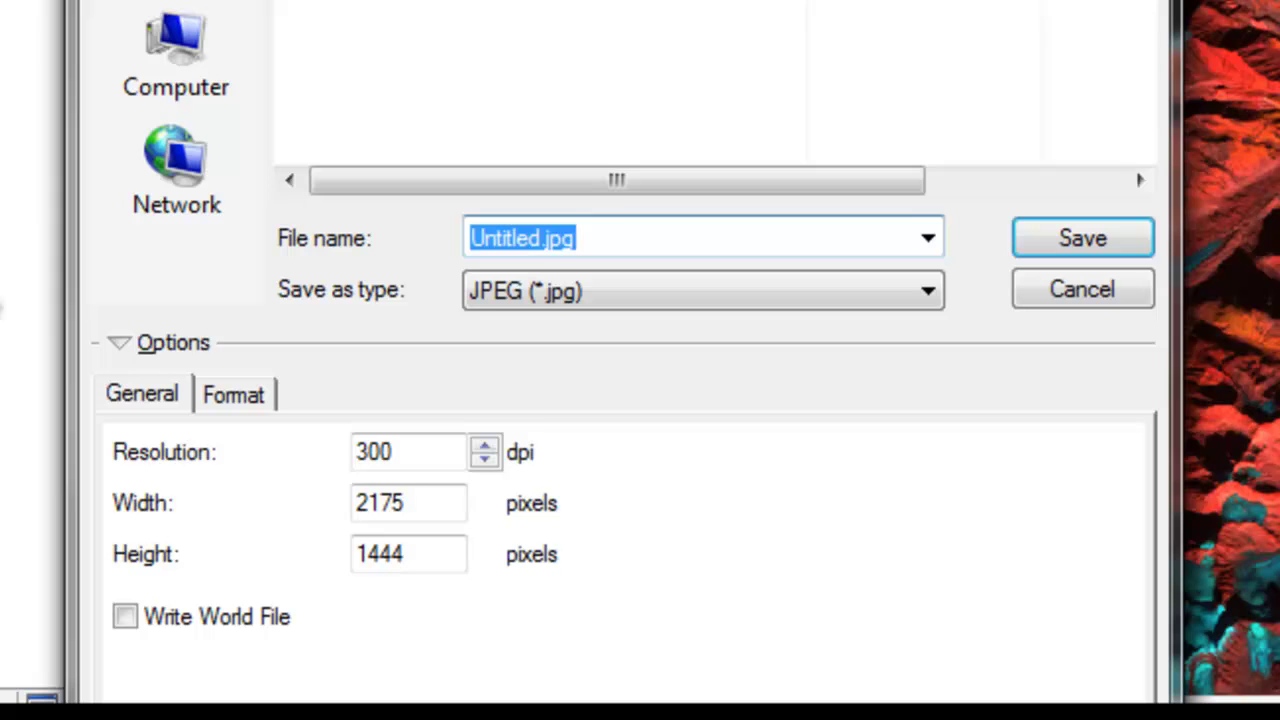
pyautogui.write('BlackRapidsGlacier_14Sept1986.jpg')
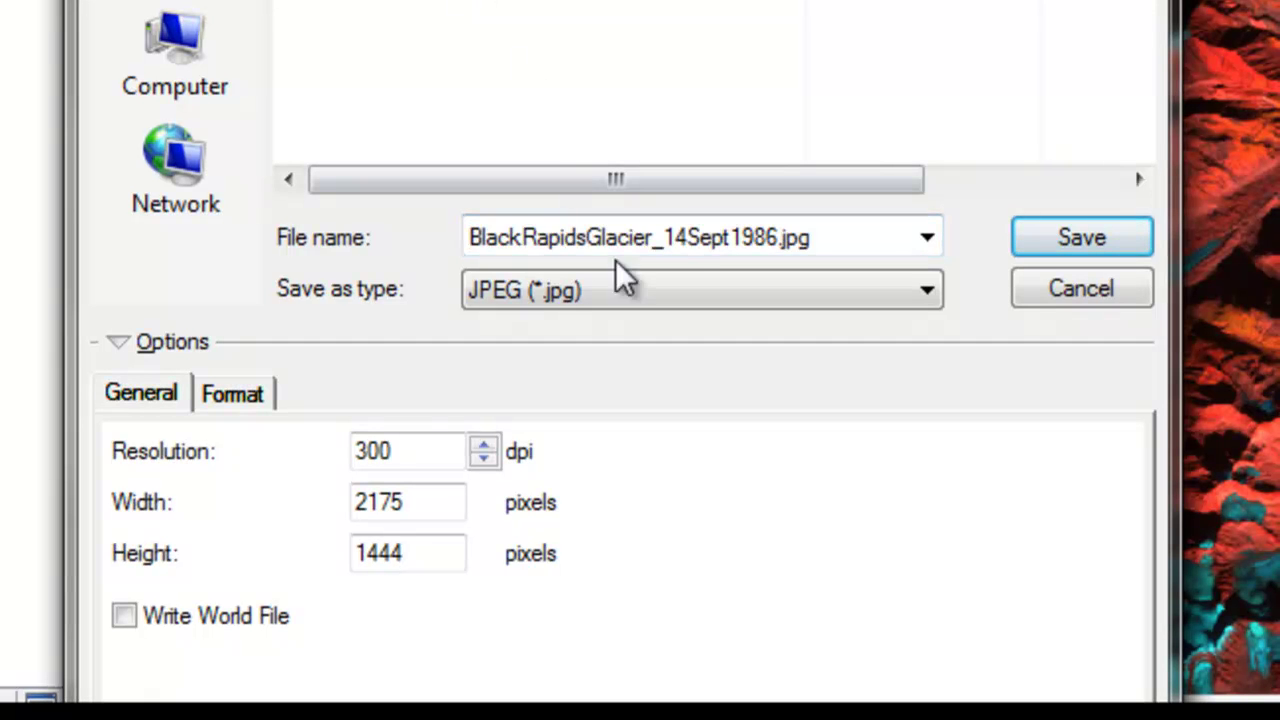
pyautogui.click(686, 250)
pyautogui.click(686, 240)
pyautogui.press('BackSpace')
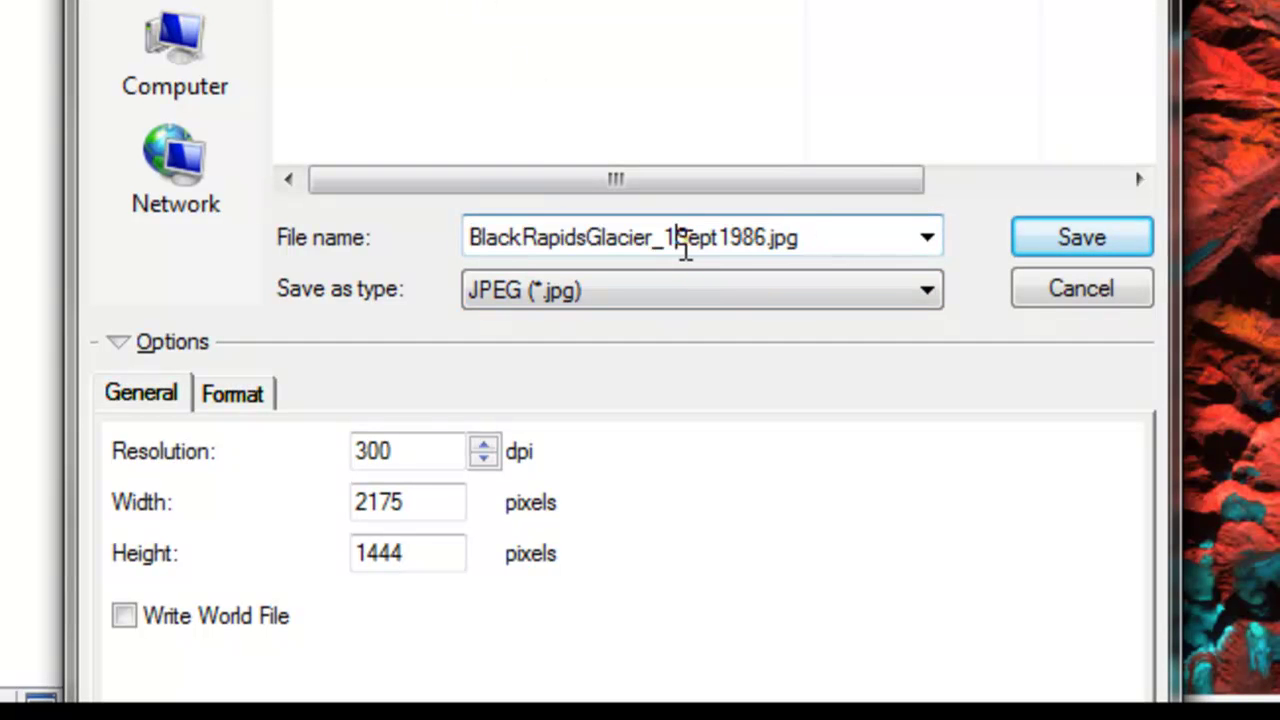
pyautogui.write('6')
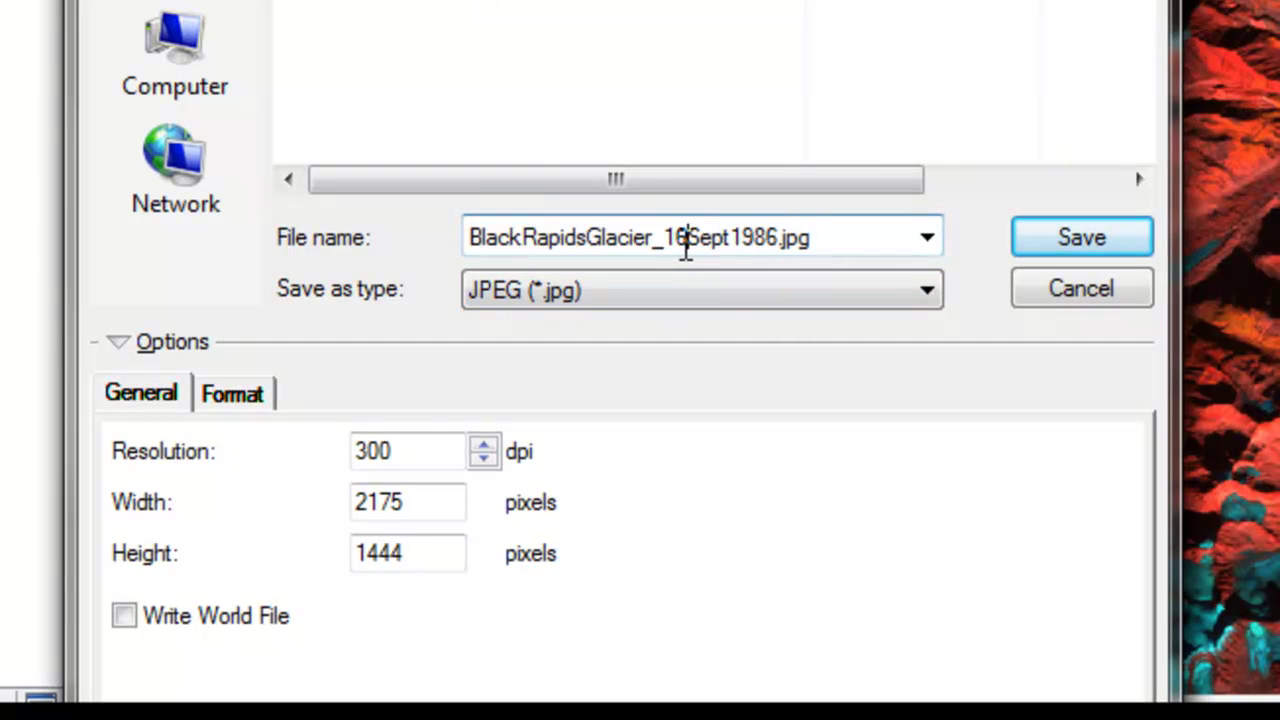
pyautogui.click(784, 228)
pyautogui.press('BackSpace')
pyautogui.press('BackSpace')
pyautogui.press('BackSpace')
pyautogui.press('BackSpace')
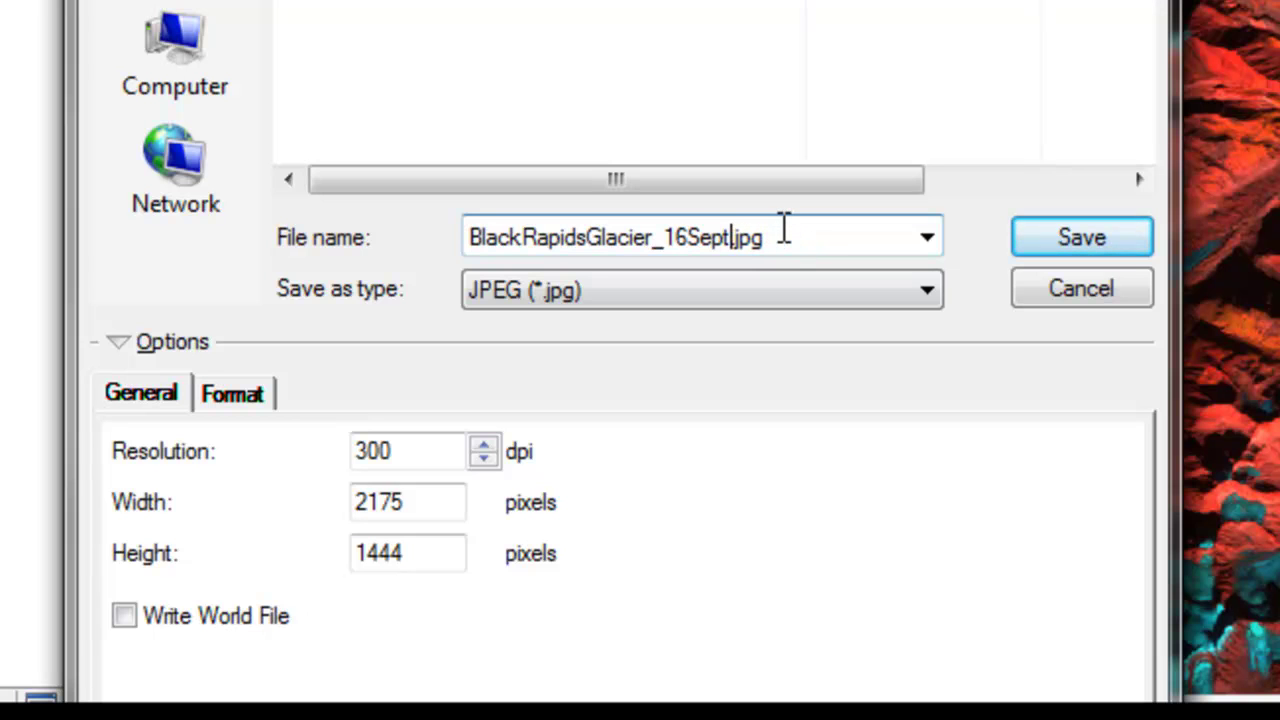
pyautogui.write('2010')
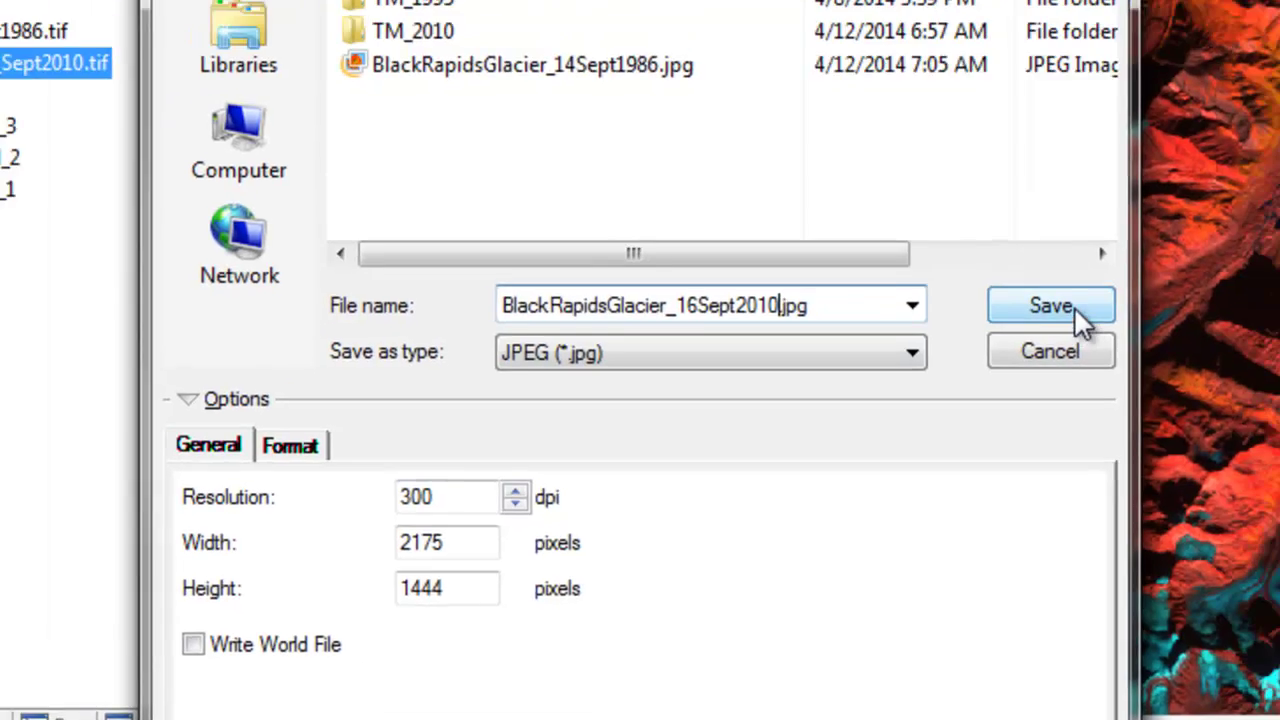
# Save the 2010 map export as BlackRapidsGlacier_16Sept2010.jpg
pyautogui.click(1062, 250)
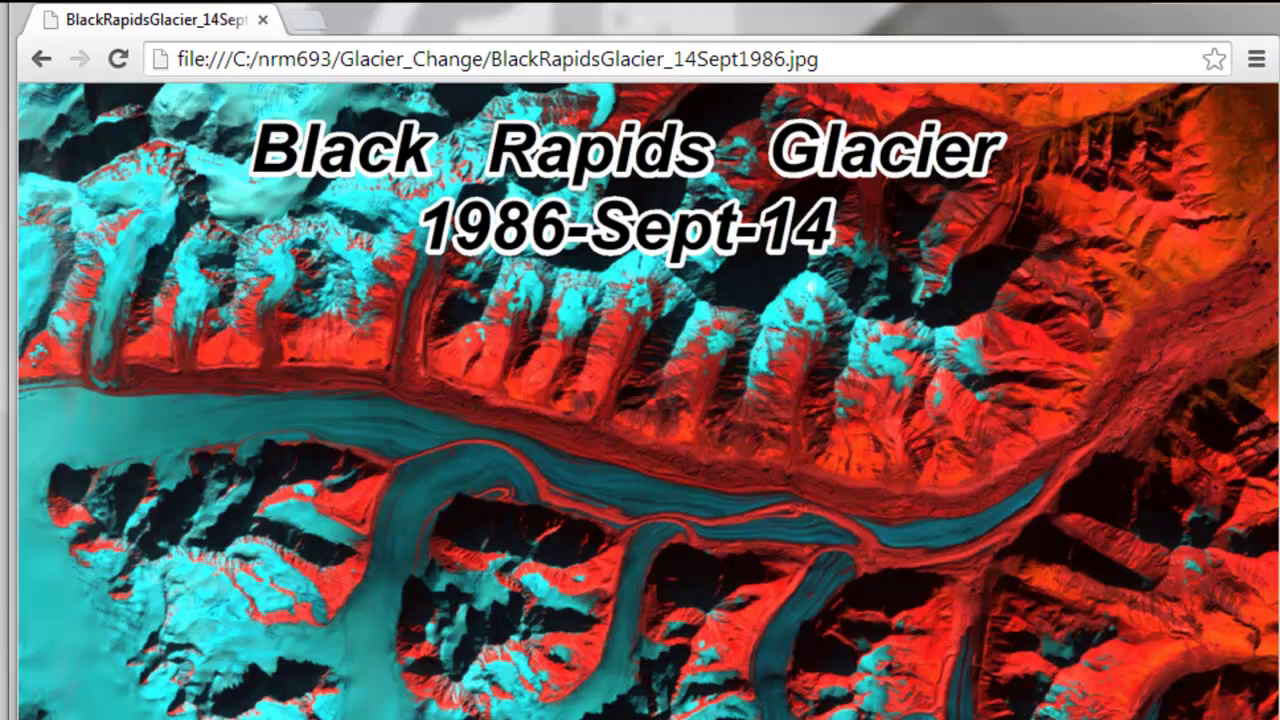